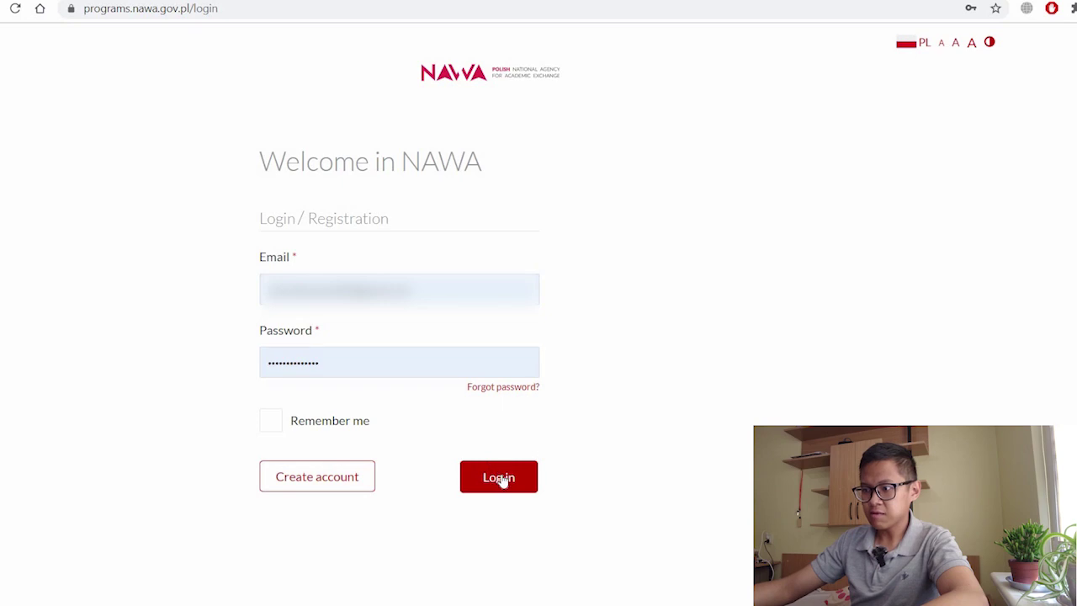
Log in to the NAWA portal and open the programmes offered under the Students category
click(499, 477)
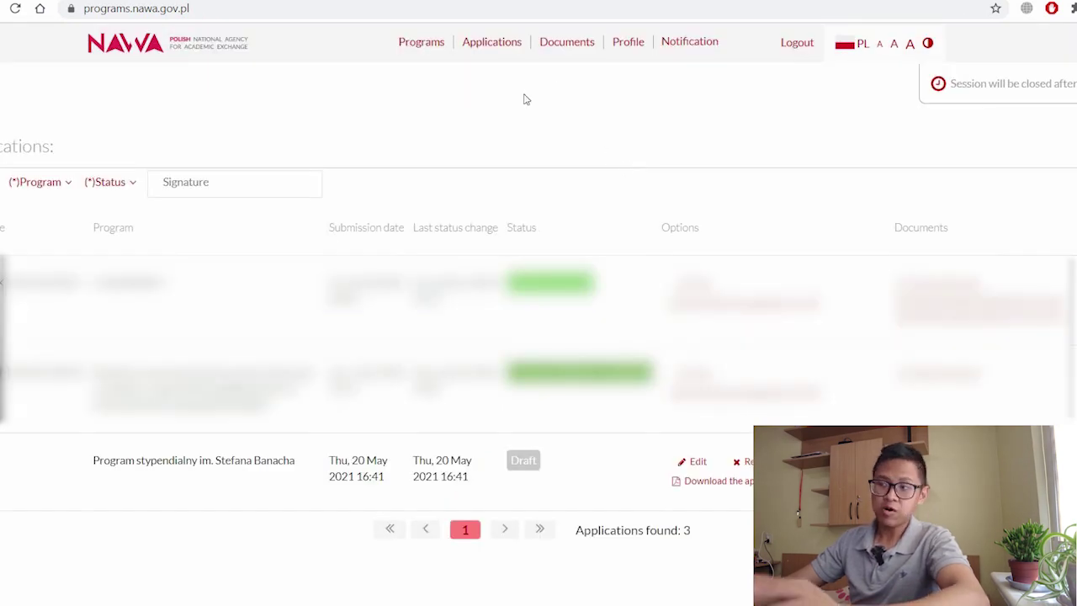
click(425, 56)
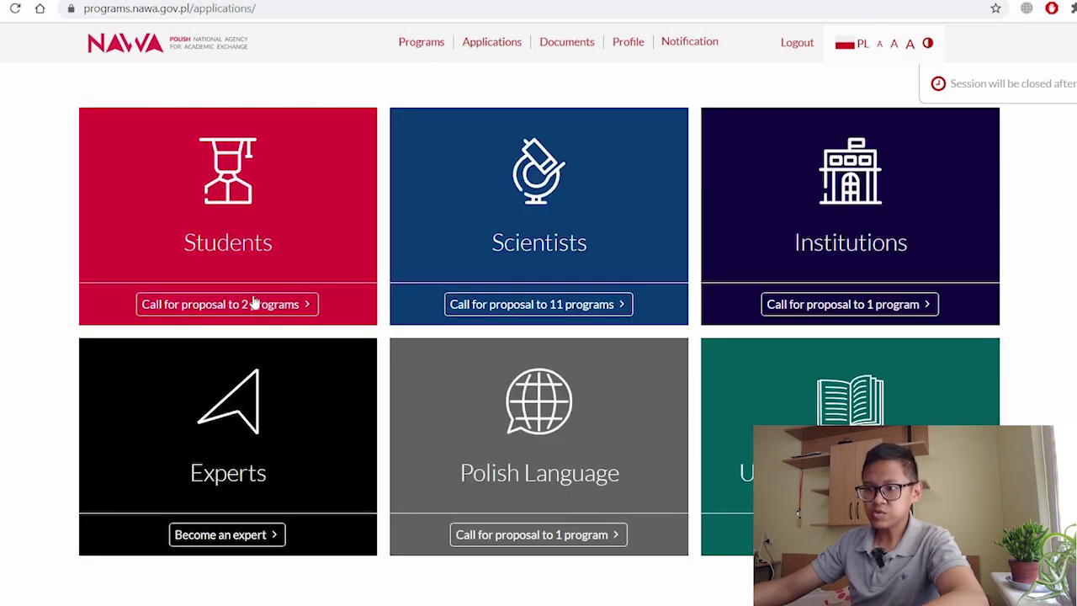
click(376, 294)
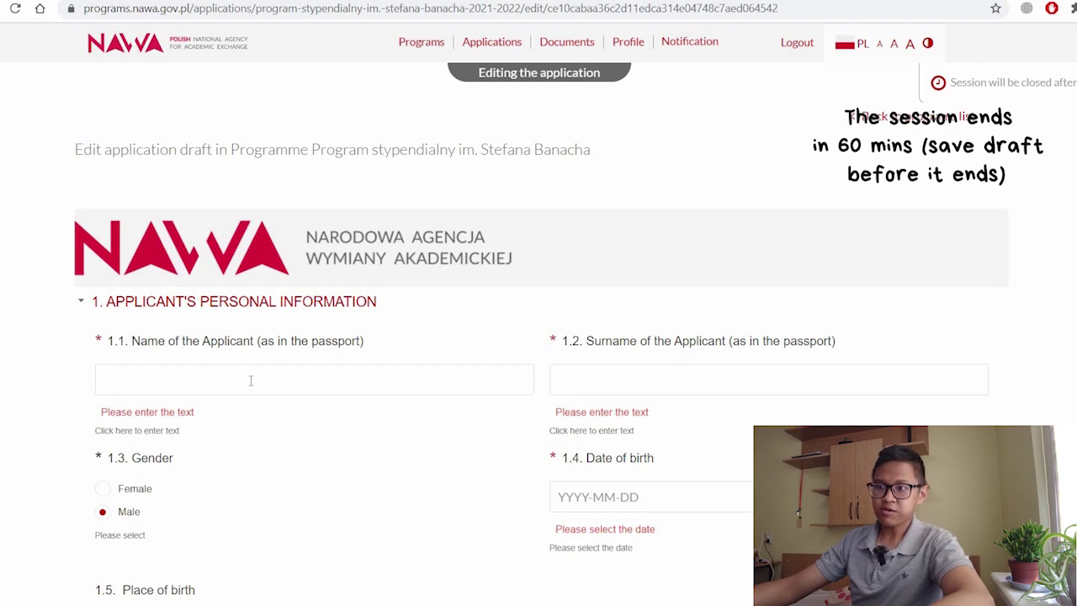
Choose Indonesia as the citizenship in the applicant's personal information
scroll(758, 345, down, 3)
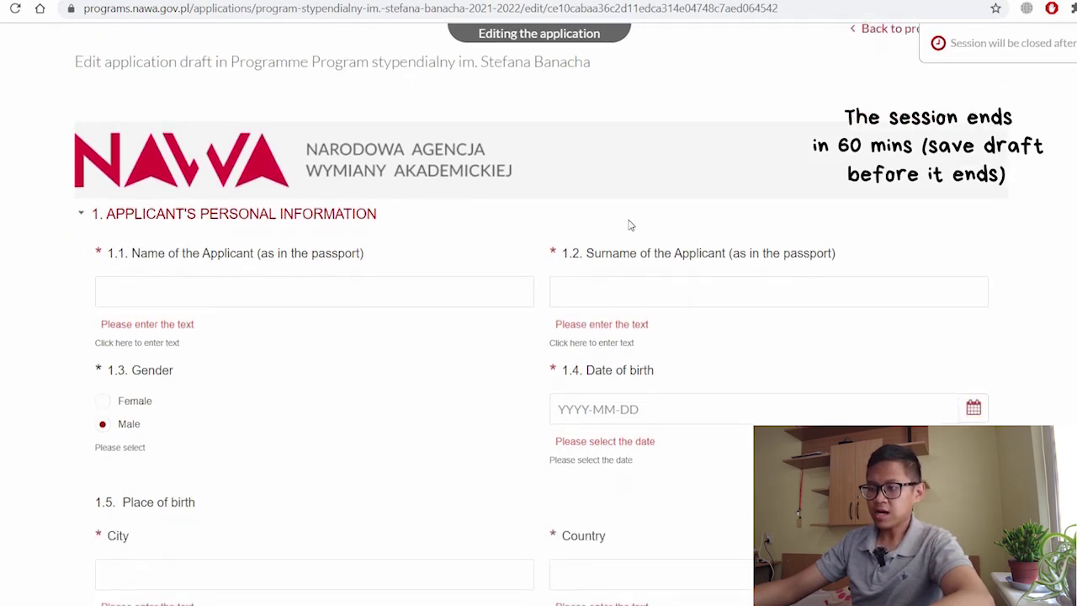
scroll(337, 302, down, 2)
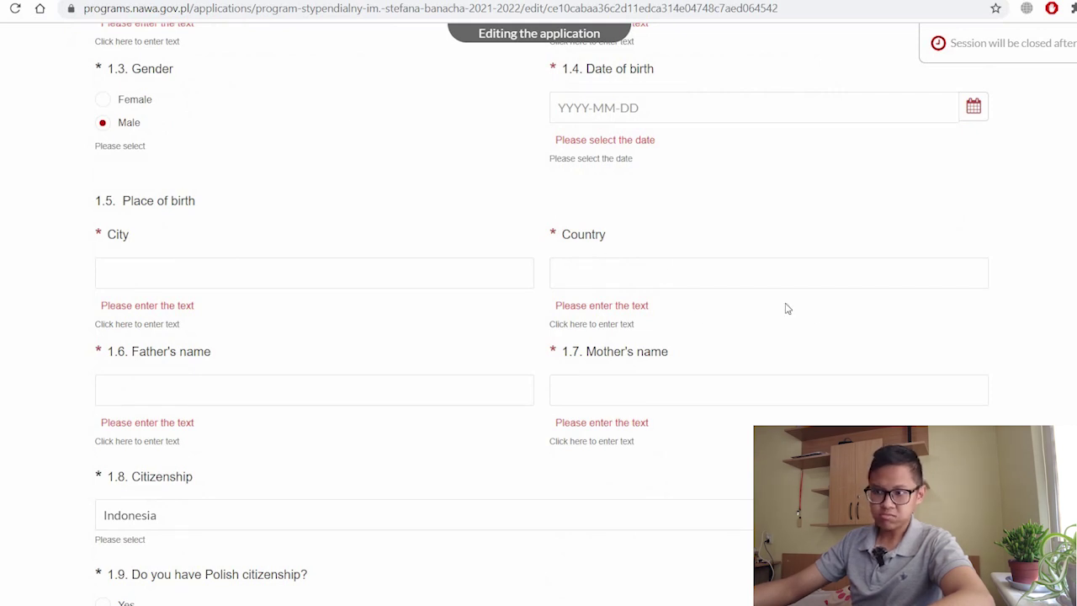
scroll(492, 288, down, 1)
scroll(435, 295, down, 1)
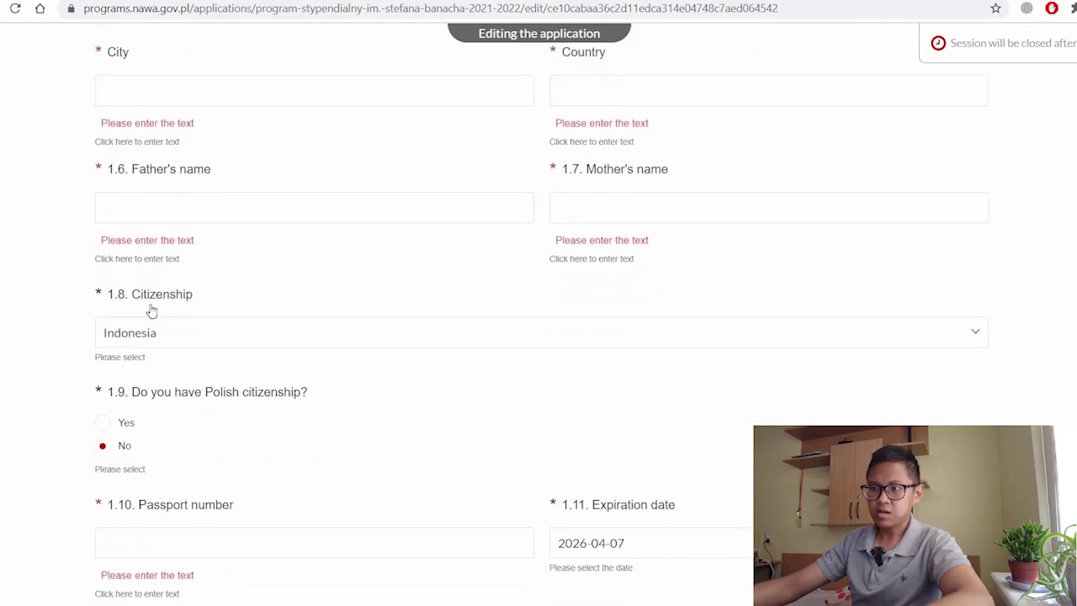
click(219, 335)
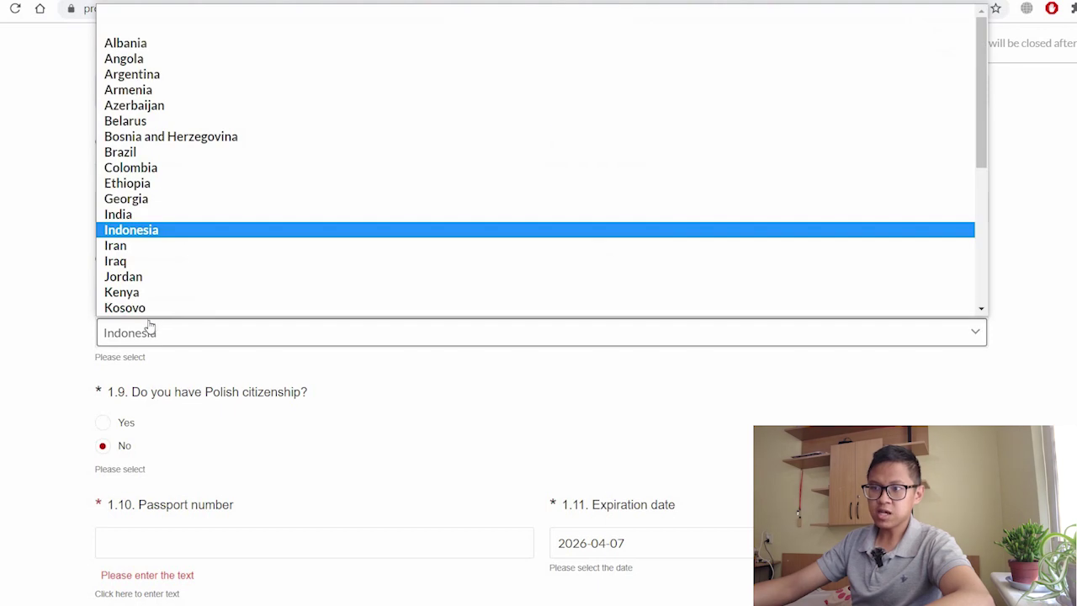
scroll(161, 149, down, 3)
scroll(167, 185, up, 3)
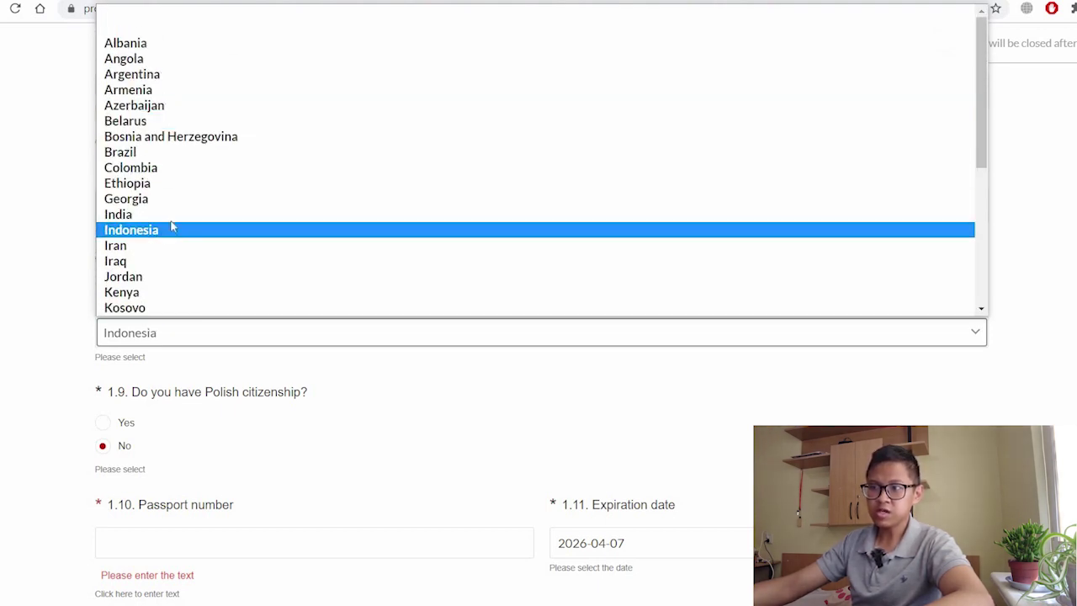
click(160, 229)
click(199, 336)
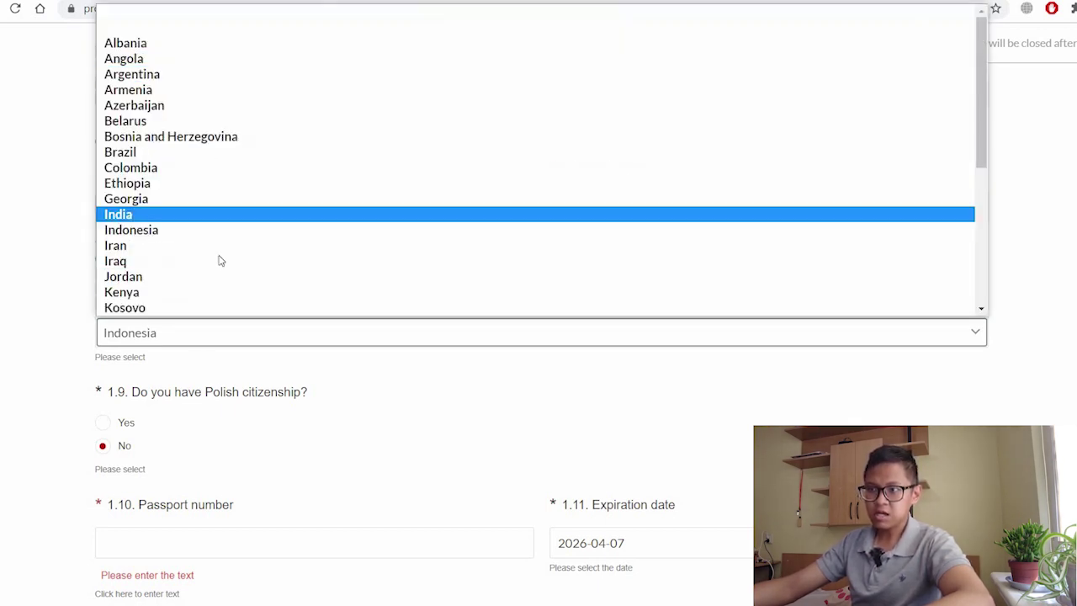
click(61, 339)
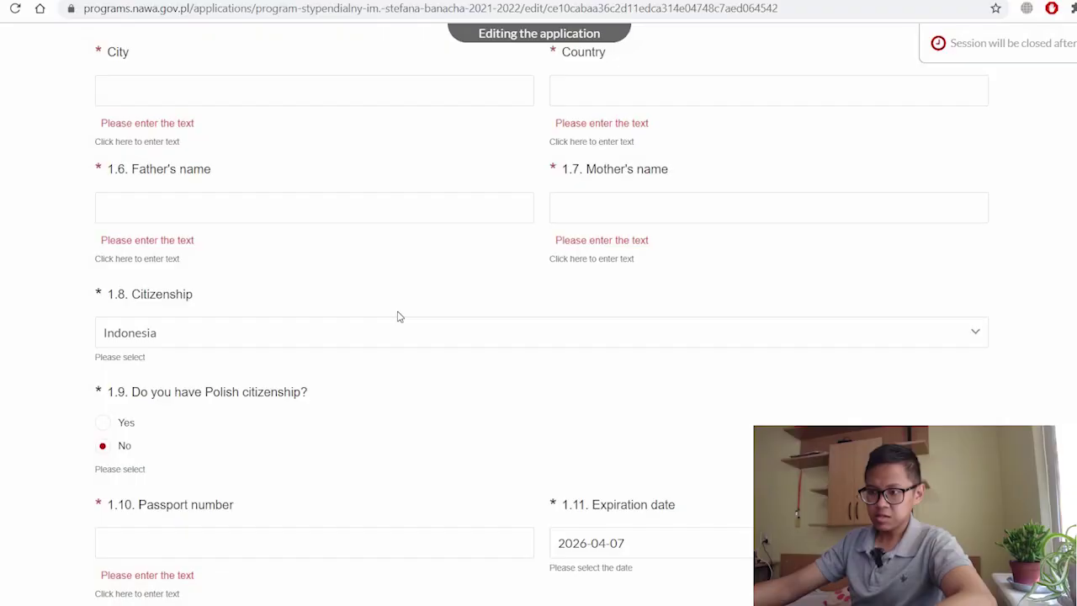
Choose Ambasada RP w Dżakarcie as the Polish diplomatic-consular office for the place of residence
scroll(253, 312, down, 1)
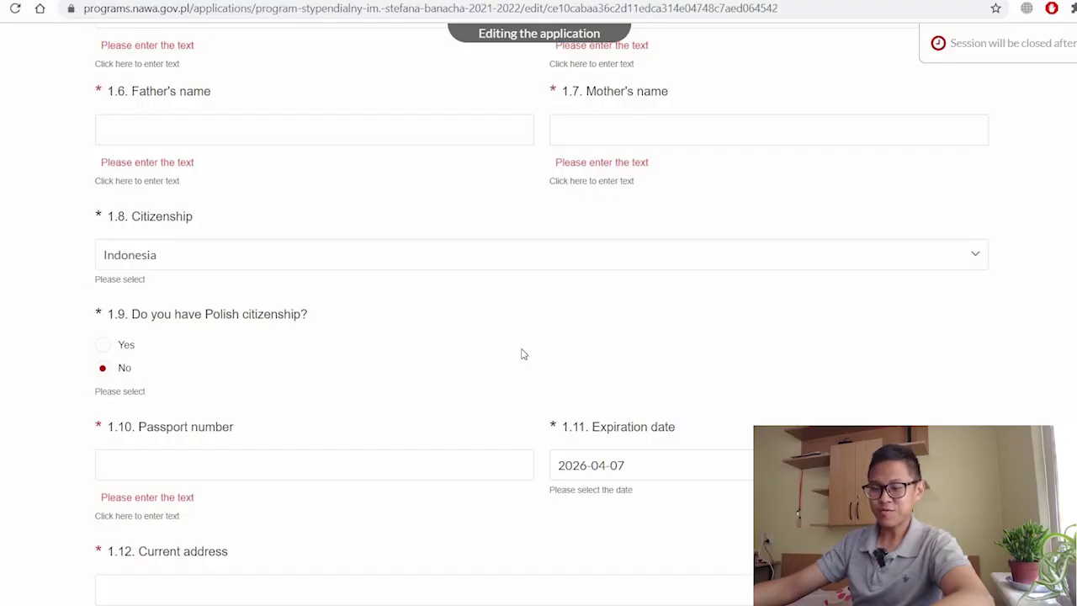
scroll(523, 355, down, 2)
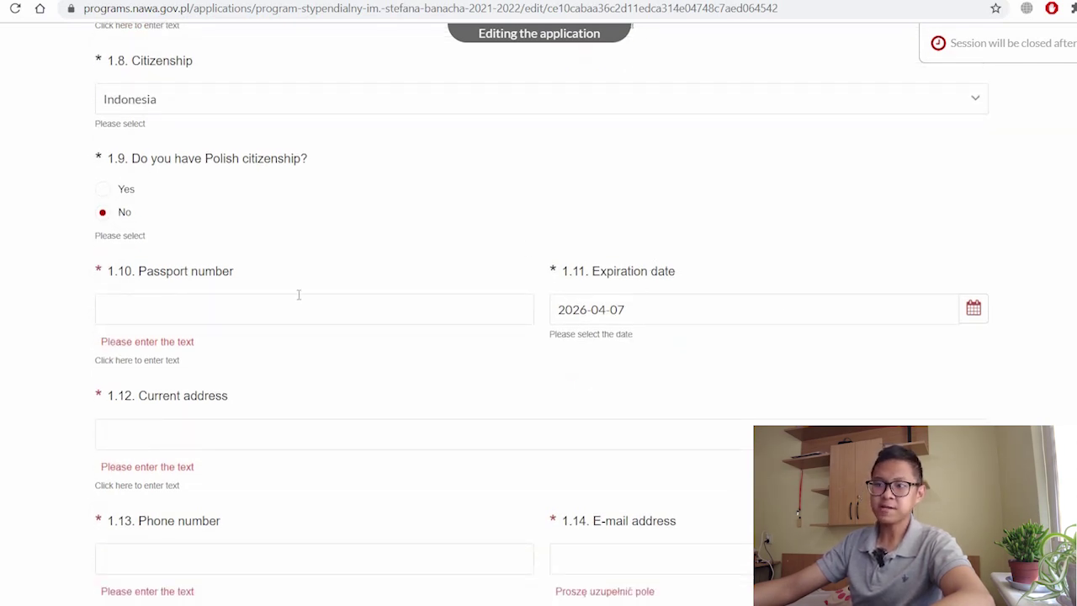
scroll(149, 320, down, 1)
scroll(175, 326, down, 1)
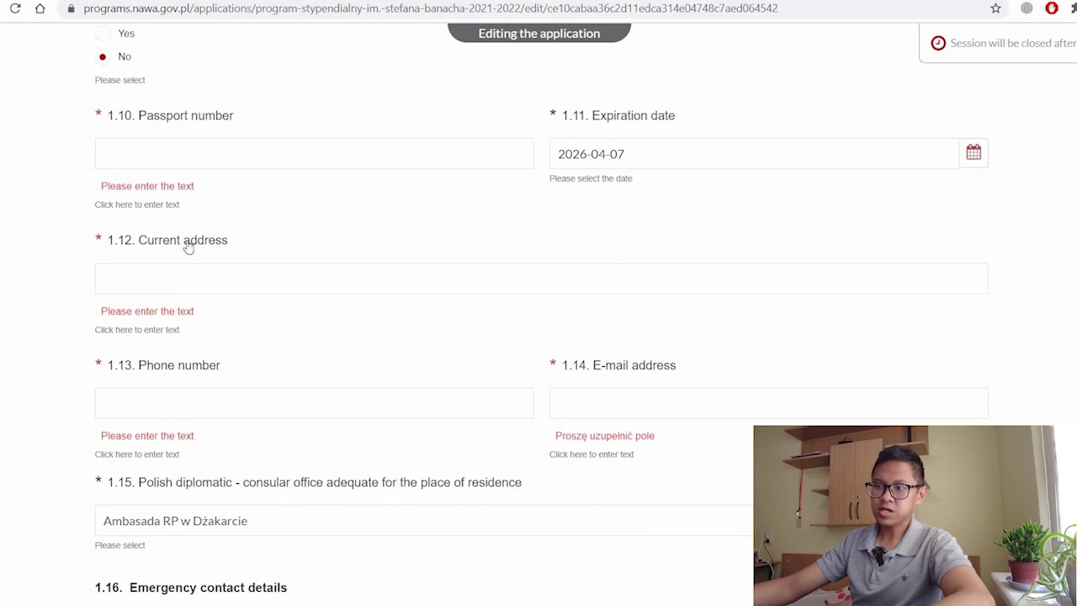
scroll(181, 229, down, 2)
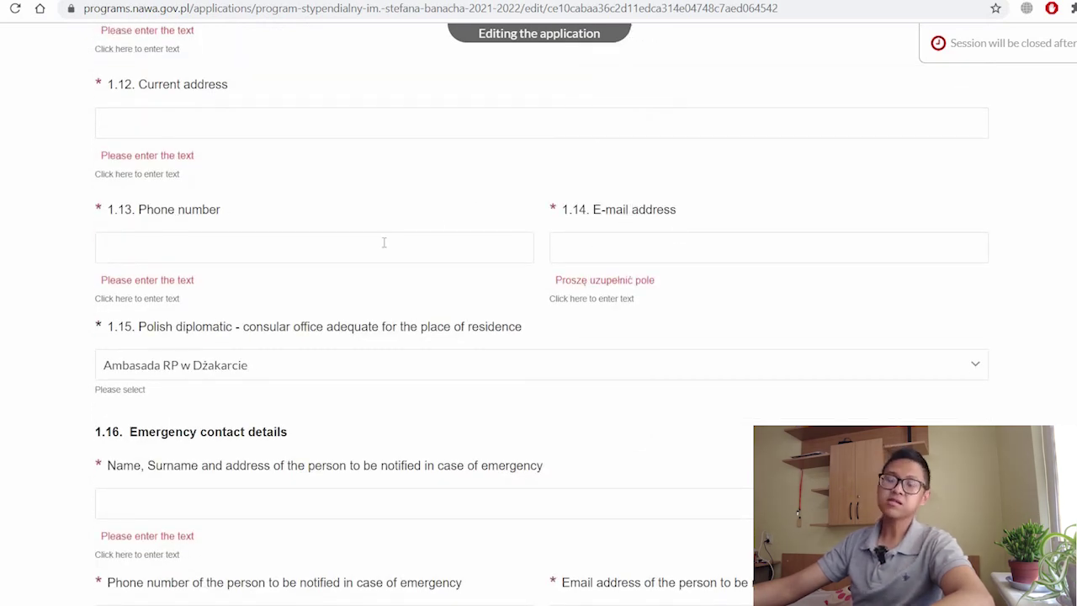
scroll(589, 244, down, 1)
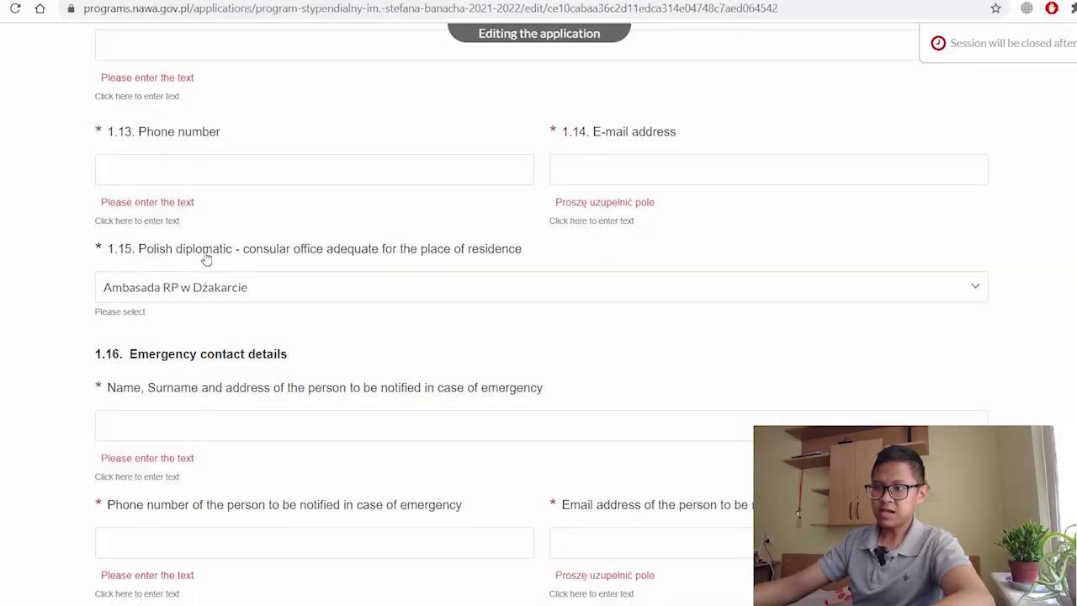
click(292, 290)
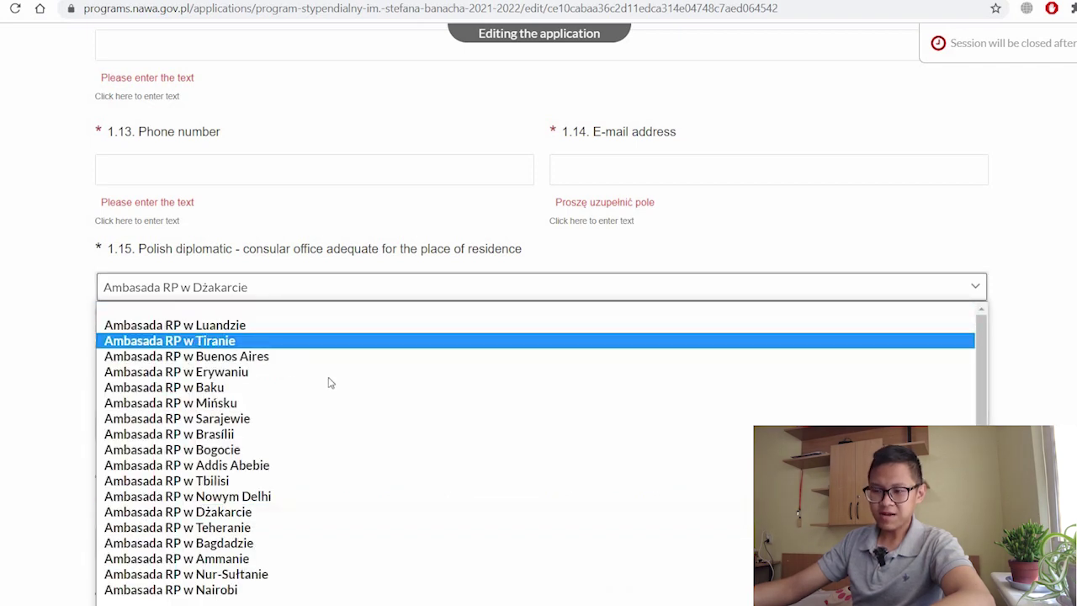
scroll(330, 380, down, 2)
scroll(330, 387, up, 2)
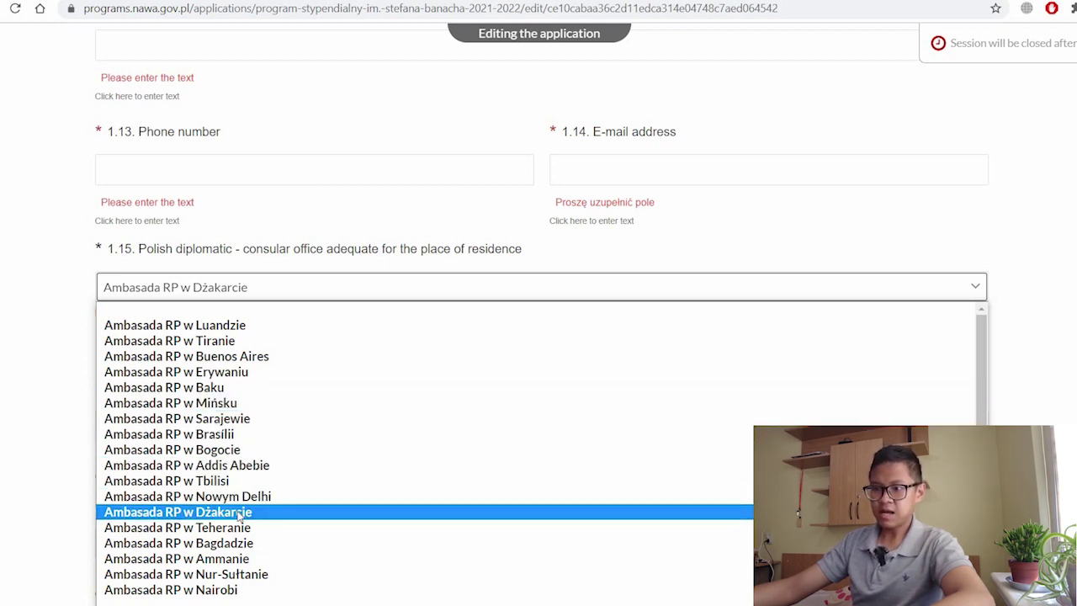
key(Return)
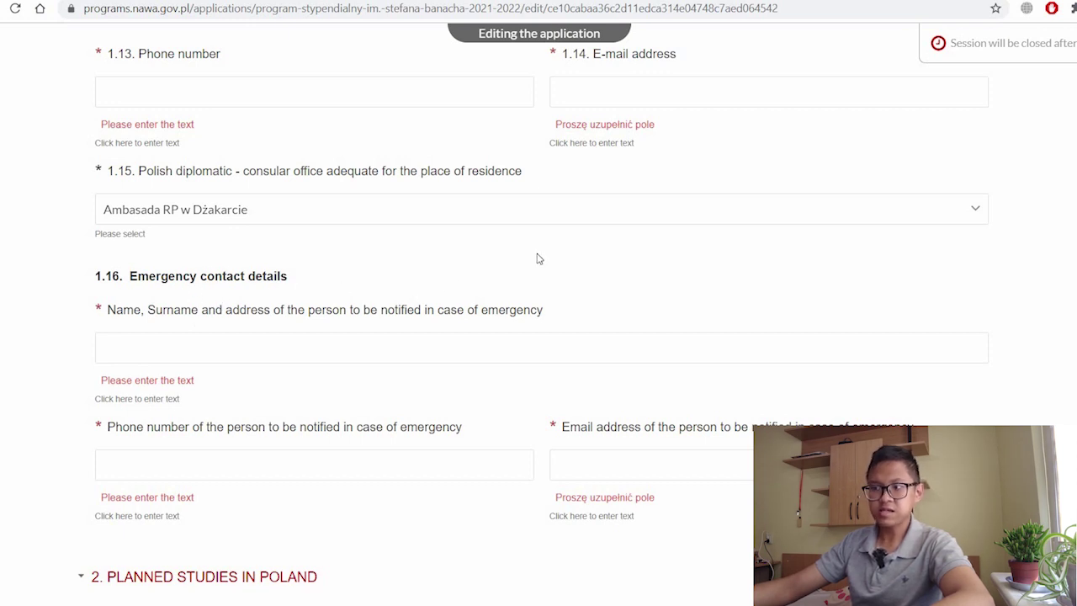
Set the scientific field of study to agricultural field of sciences with Food and Nutrition technology as the discipline
scroll(537, 255, down, 2)
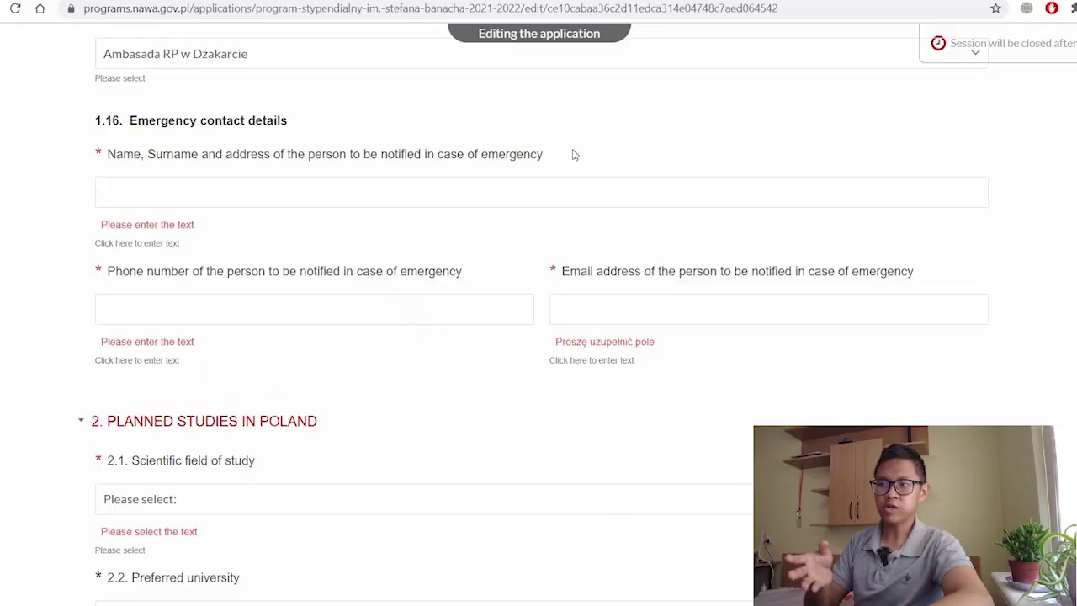
scroll(179, 284, down, 2)
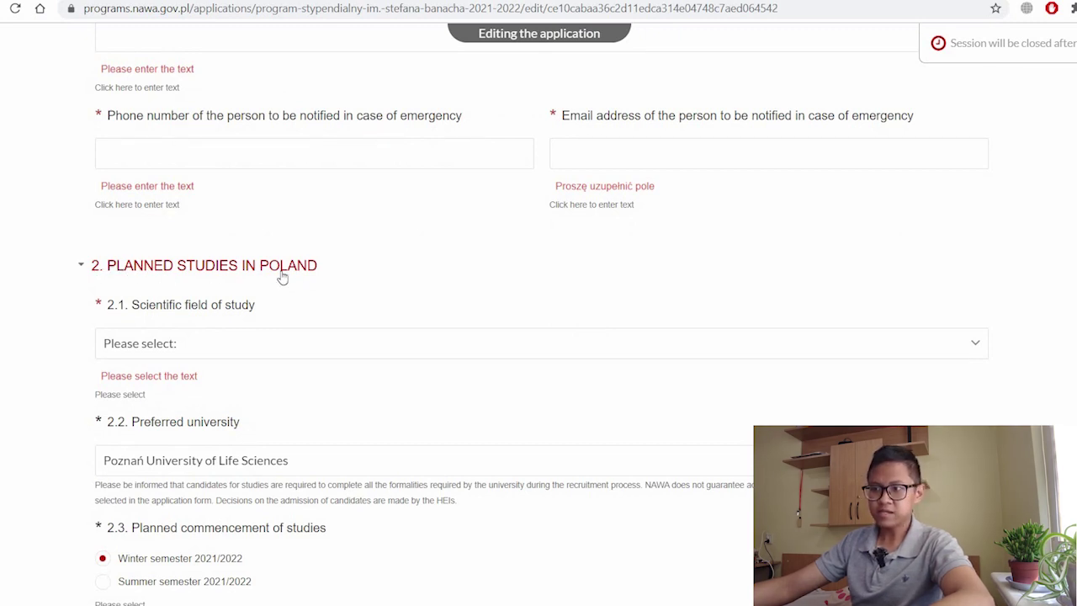
scroll(290, 277, down, 1)
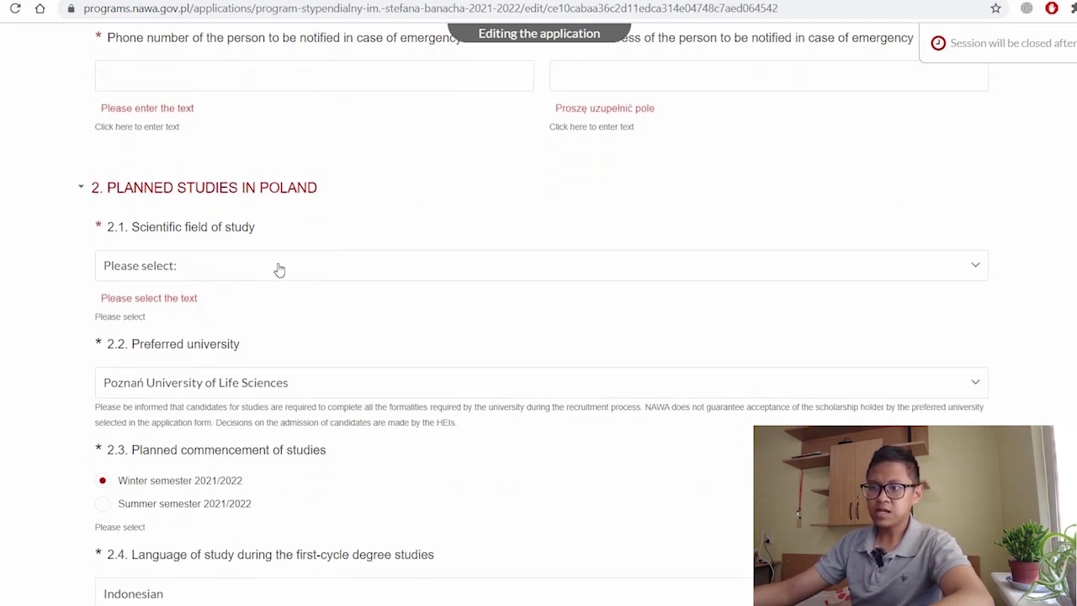
click(280, 269)
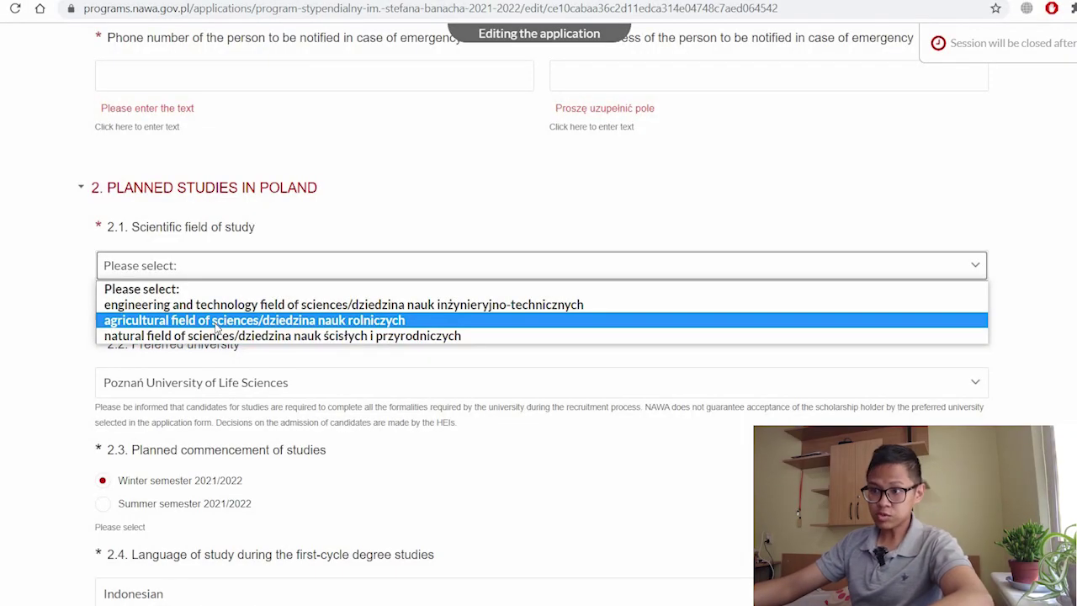
click(216, 323)
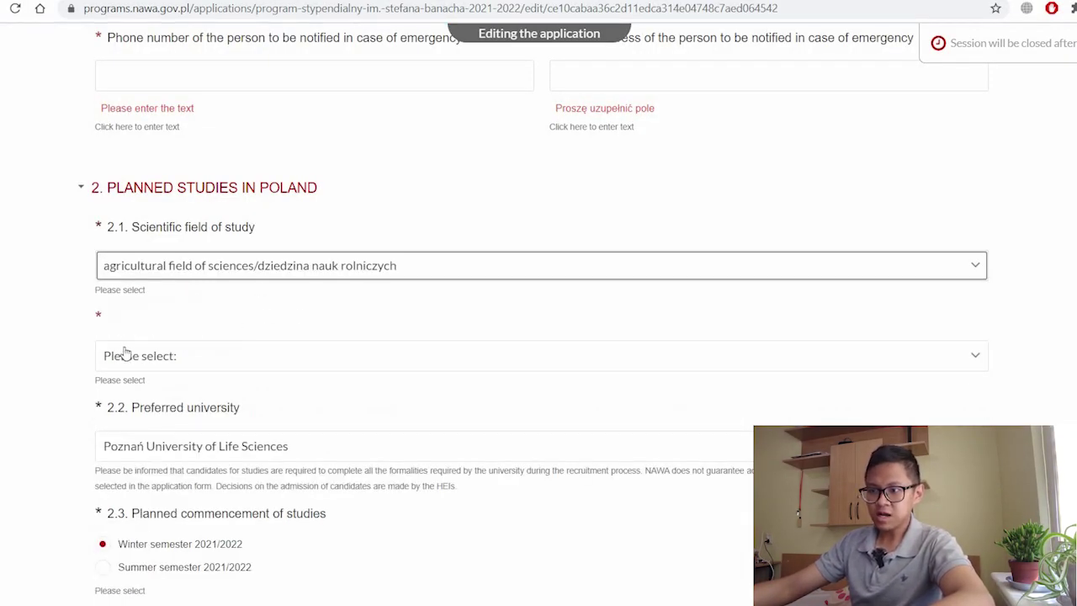
click(224, 360)
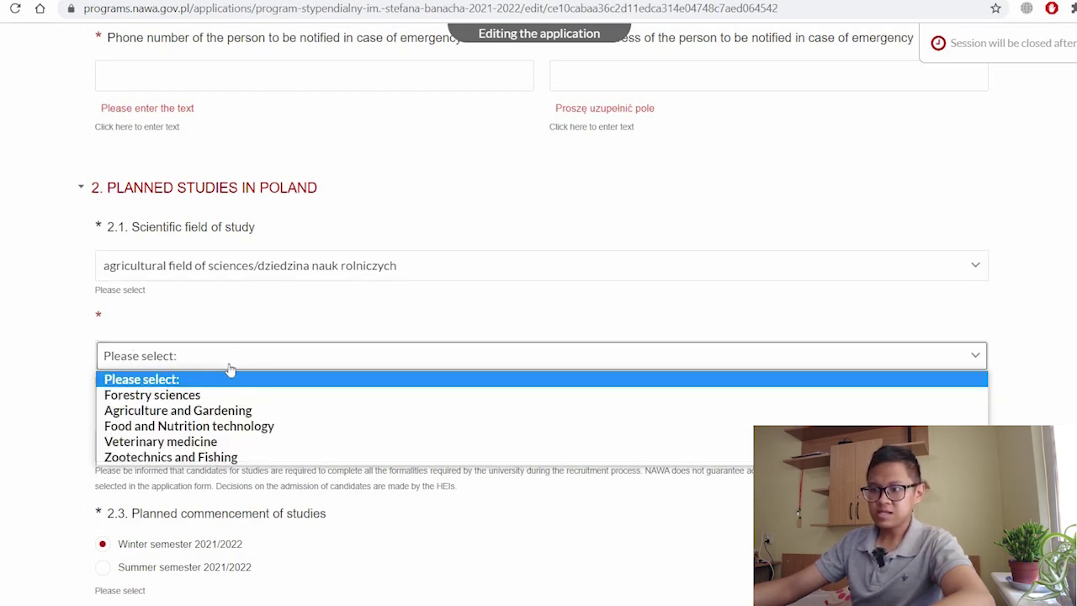
click(239, 428)
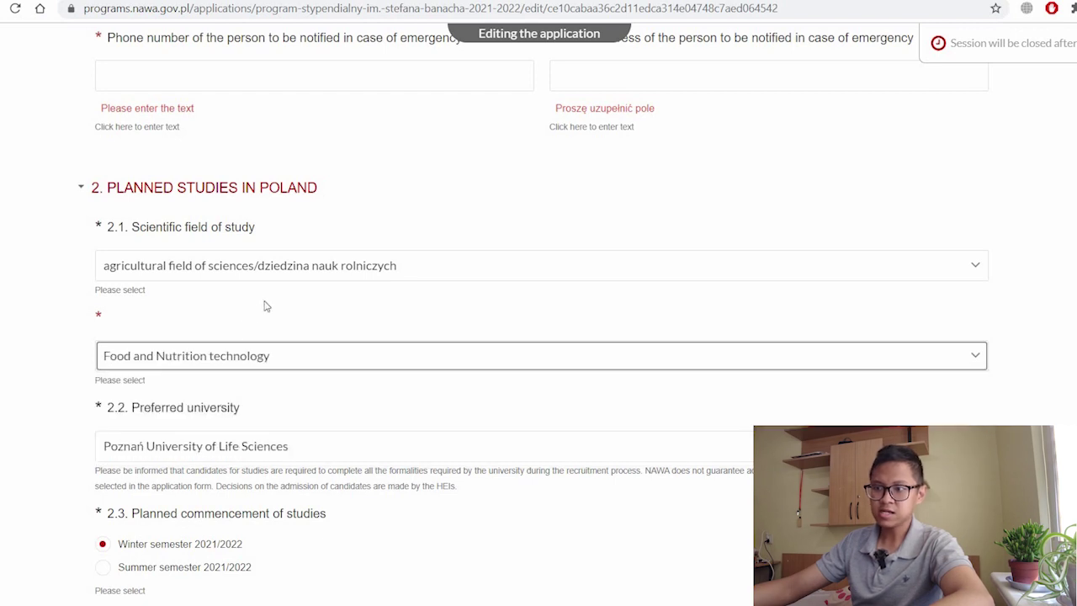
Switch the scientific field of study to engineering and technology and look over its available disciplines
click(287, 271)
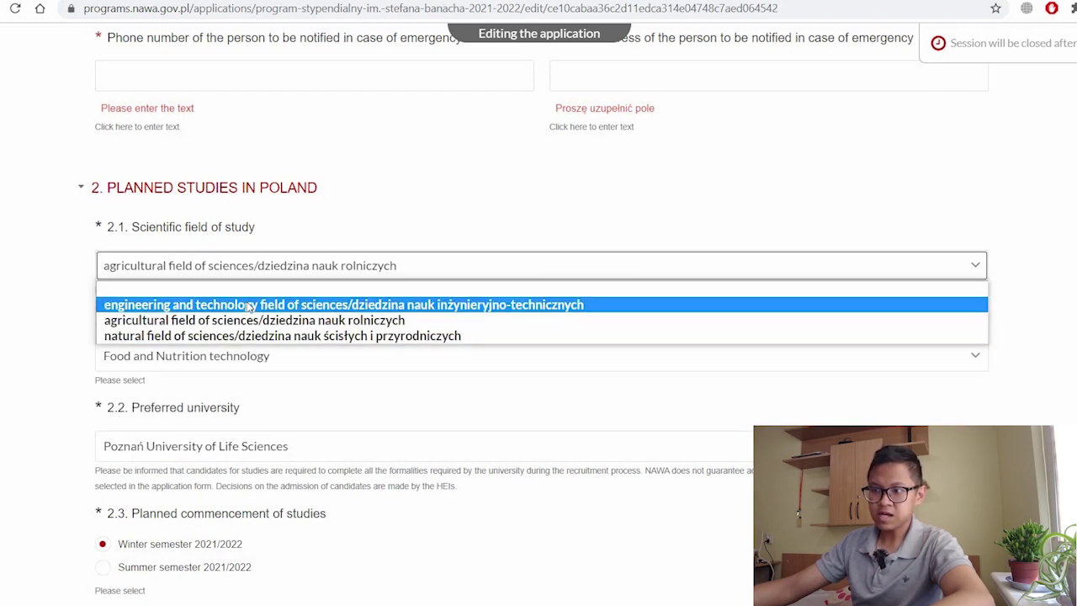
click(250, 304)
click(219, 360)
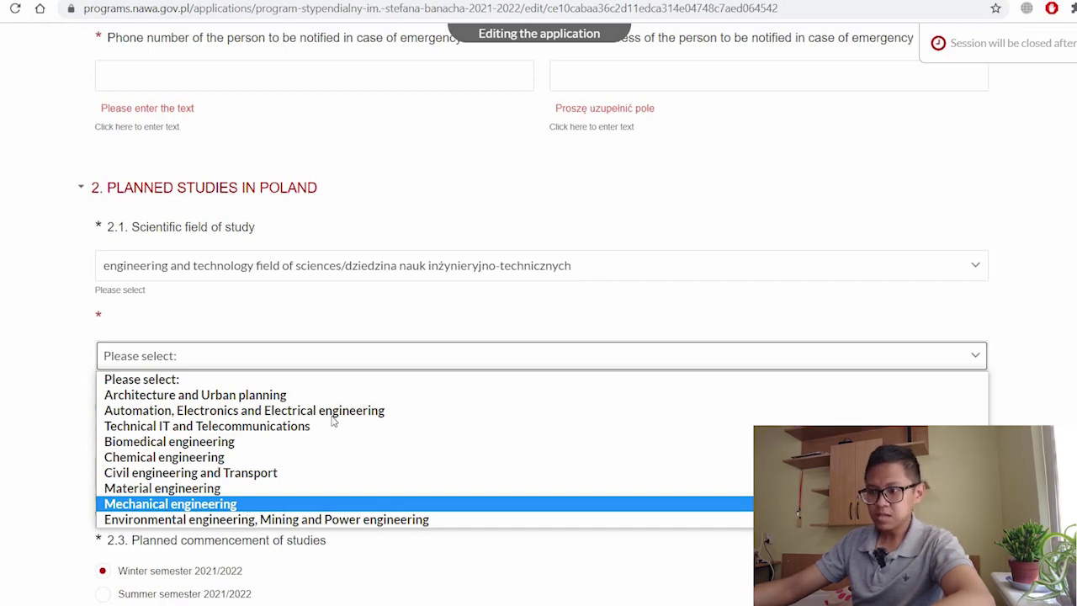
Return the scientific field of study to agricultural field of sciences and choose Food and Nutrition technology again
click(343, 271)
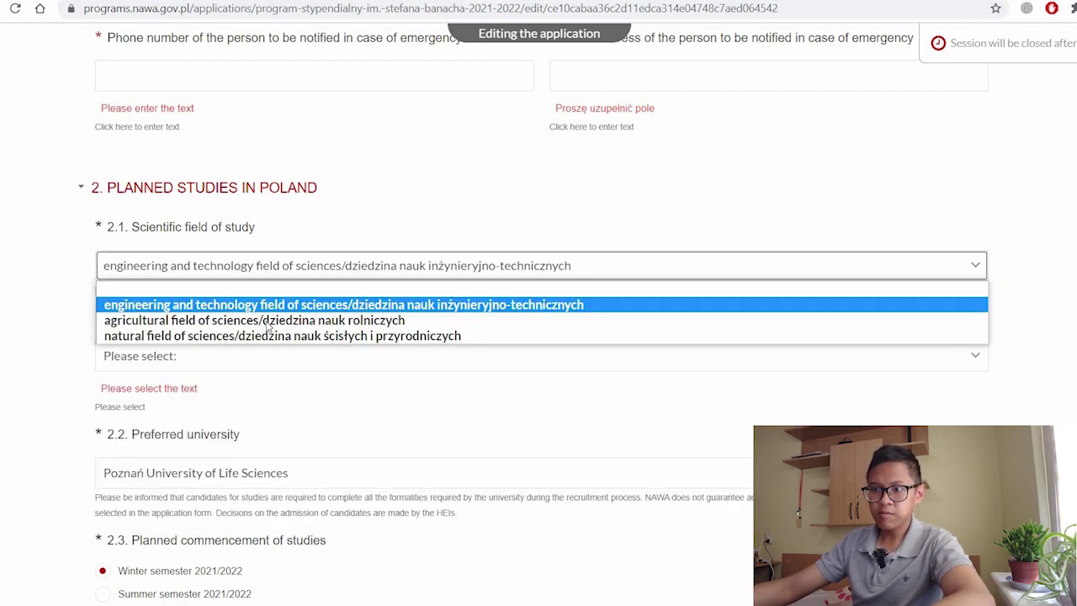
click(267, 324)
click(181, 358)
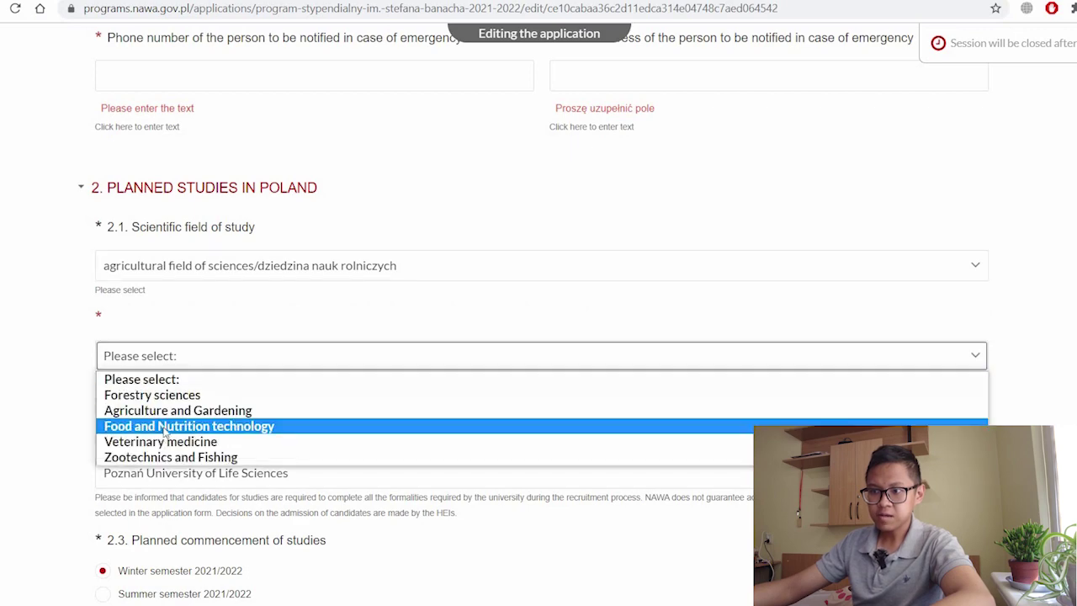
key(Return)
Look through the list of preferred universities and read the note below it about acceptance by the selected university
scroll(342, 373, down, 1)
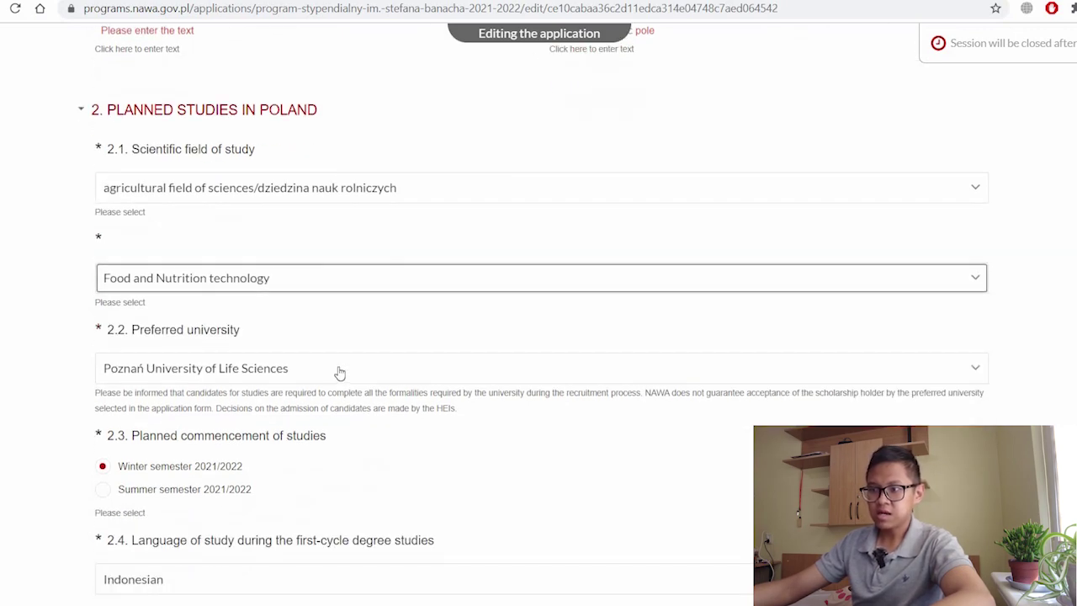
click(341, 370)
scroll(278, 345, down, 1)
scroll(313, 181, up, 5)
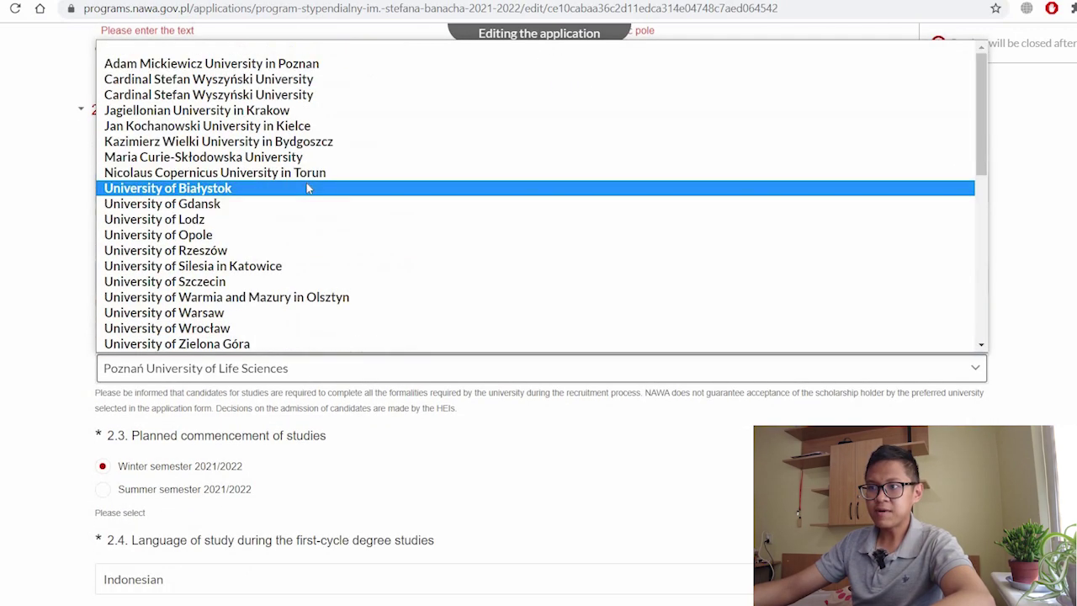
scroll(210, 151, down, 5)
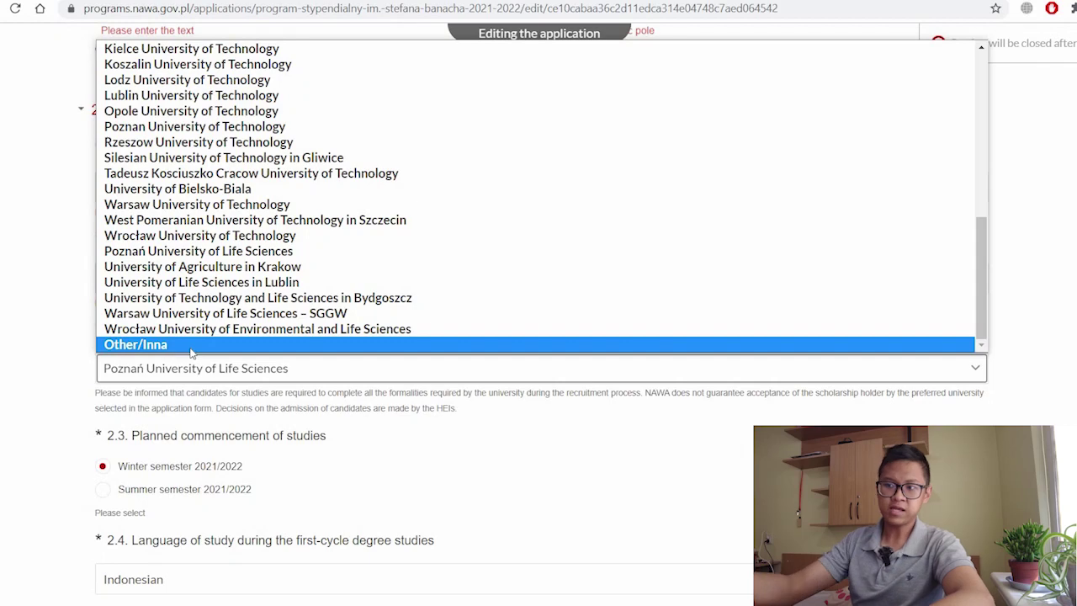
scroll(202, 252, up, 10)
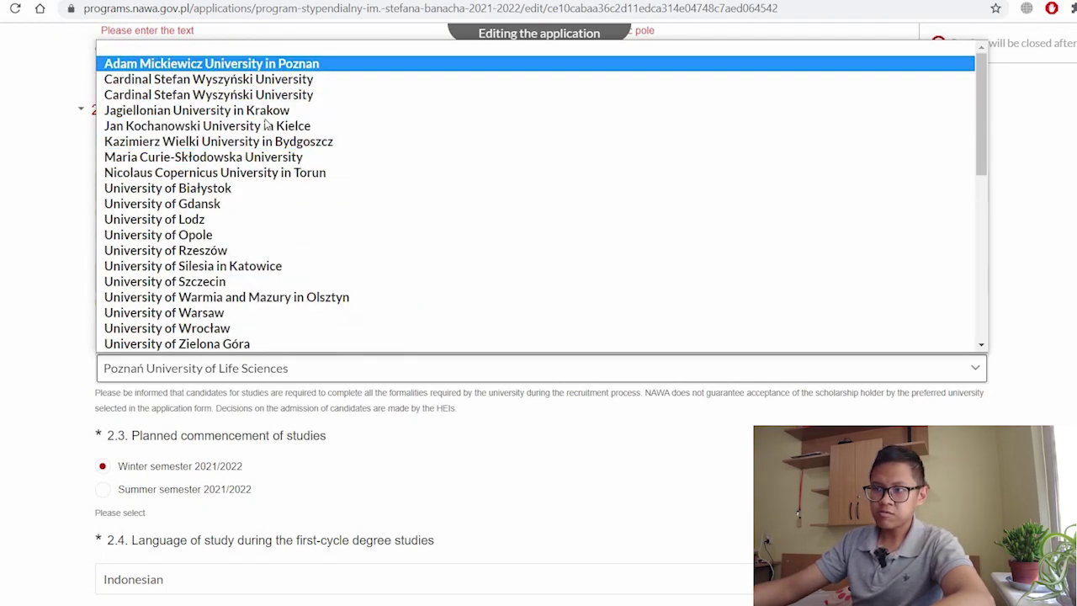
scroll(274, 144, down, 3)
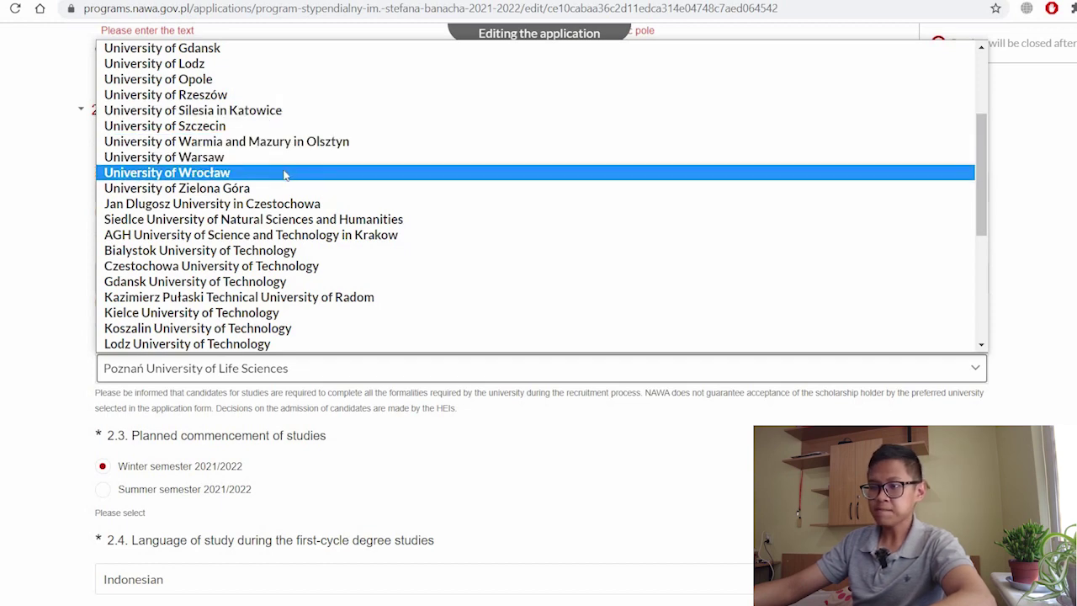
scroll(282, 168, down, 5)
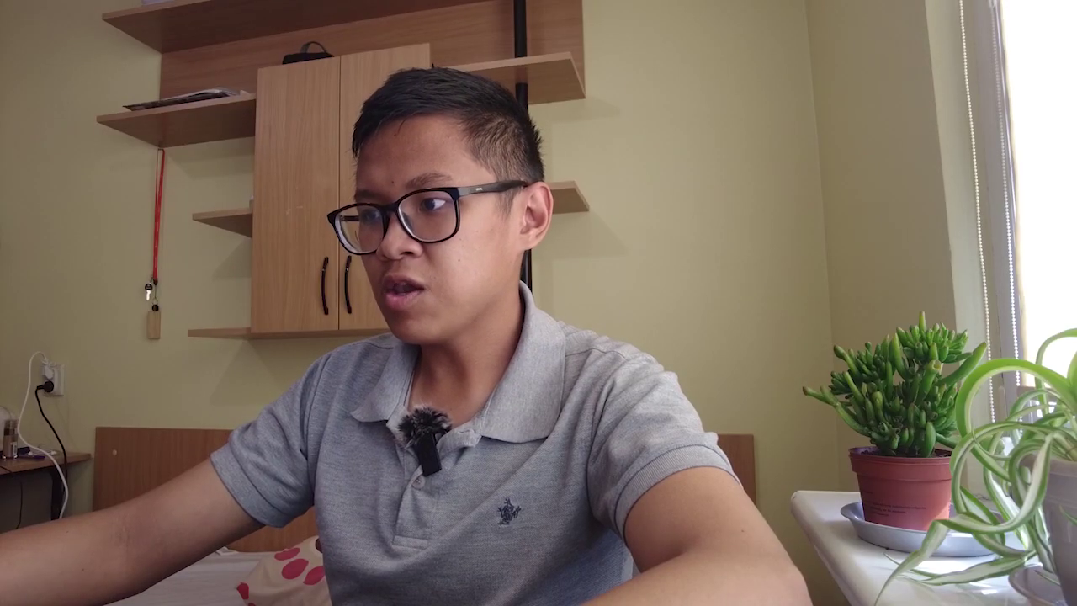
drag(643, 315, 737, 315)
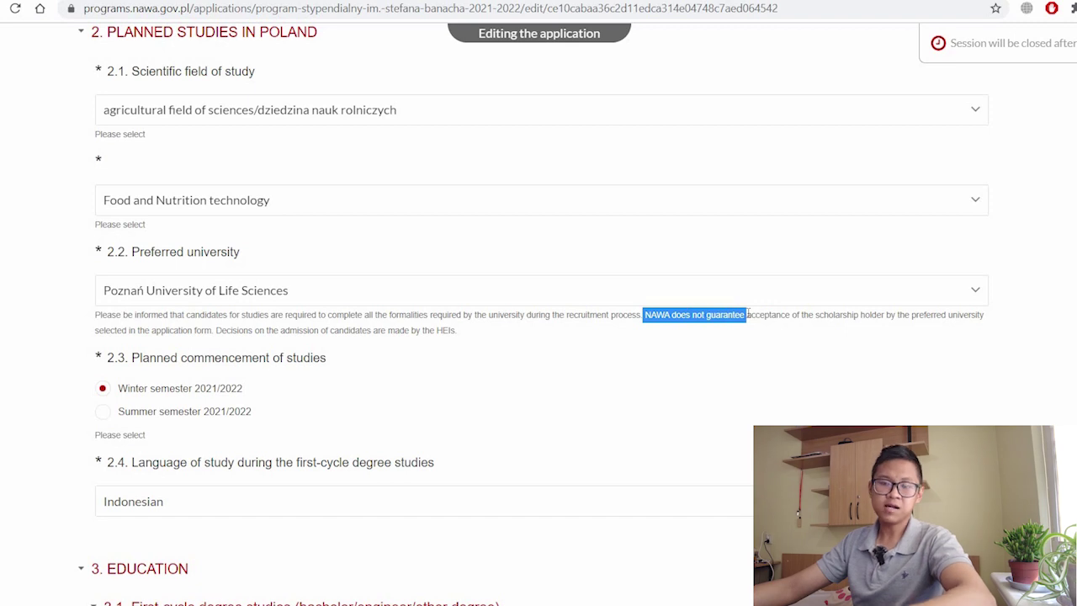
drag(780, 311, 801, 313)
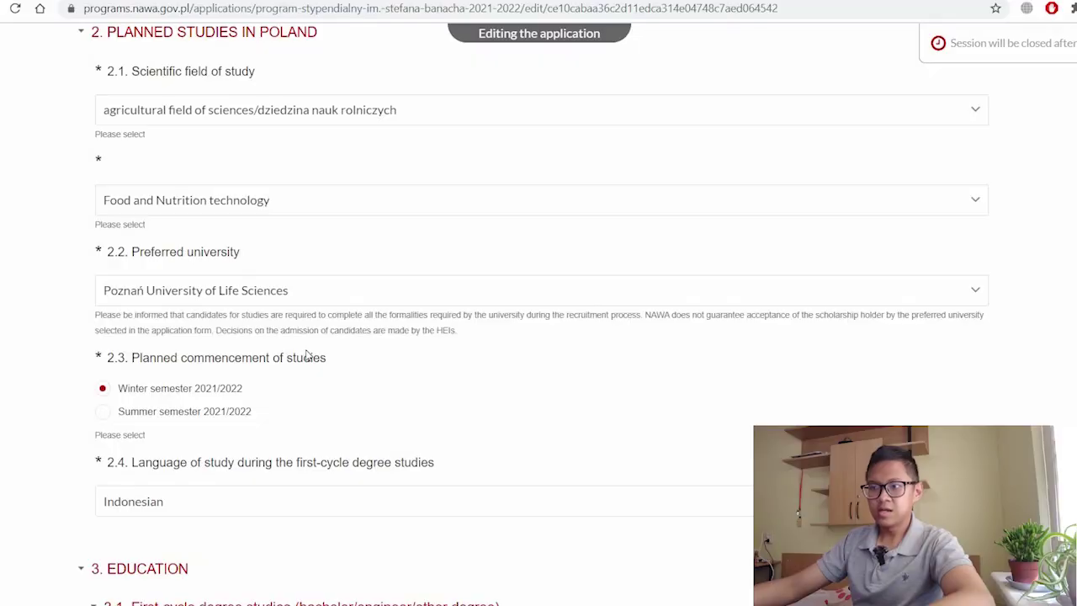
Enter Food Technology as the faculty and field of studies for the first-cycle degree
scroll(291, 289, down, 2)
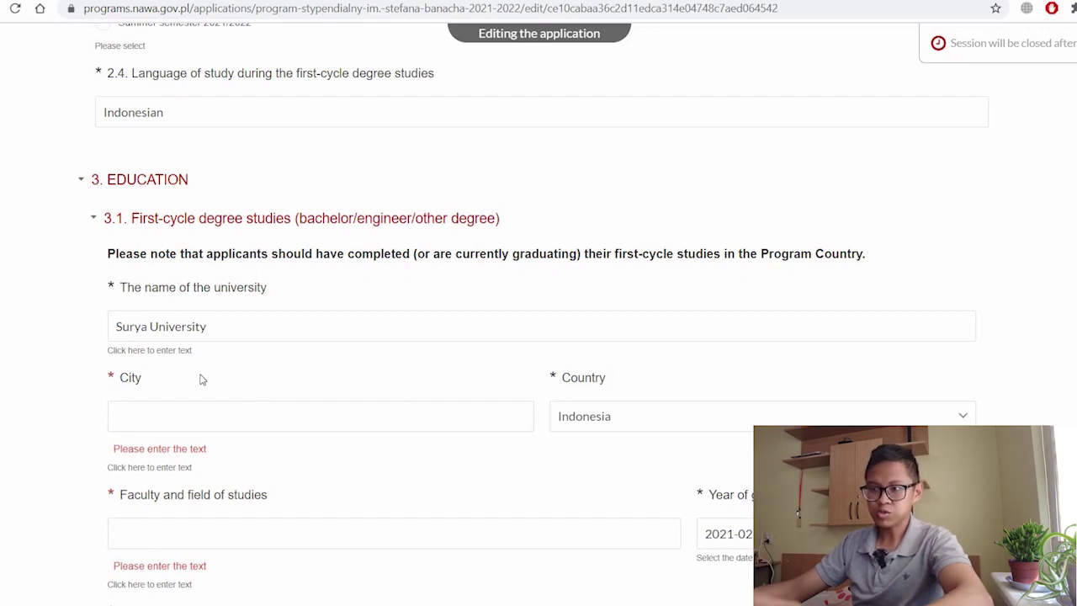
scroll(673, 337, down, 2)
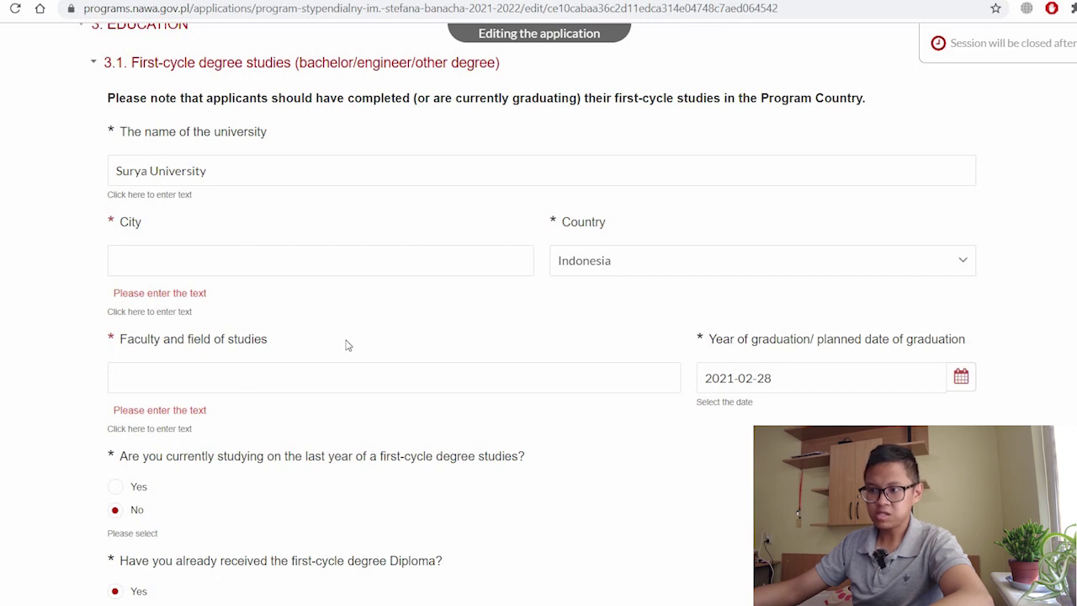
scroll(233, 283, down, 1)
click(165, 301)
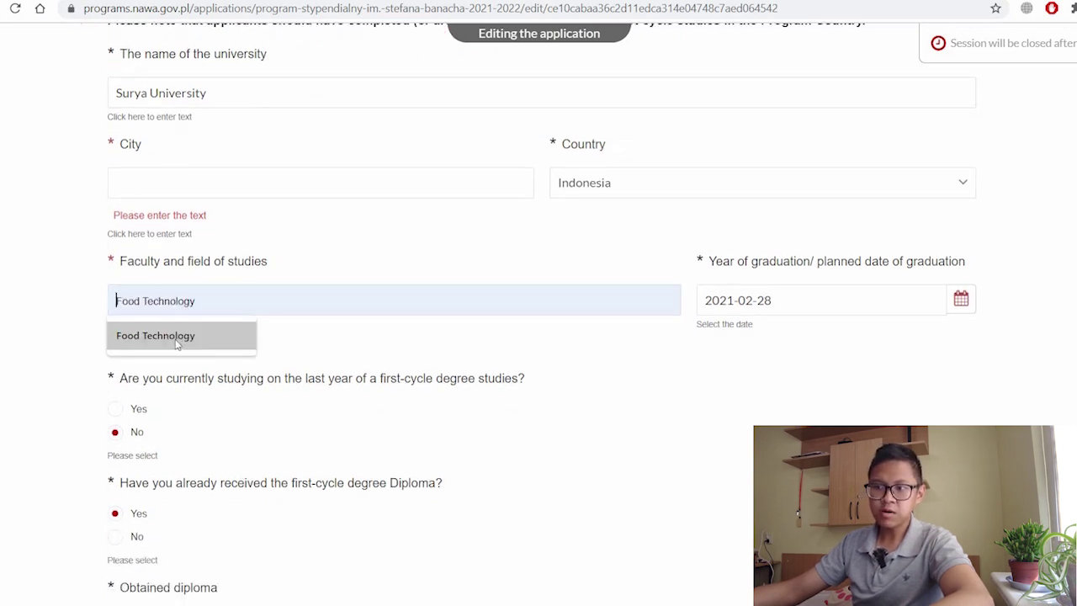
key(Return)
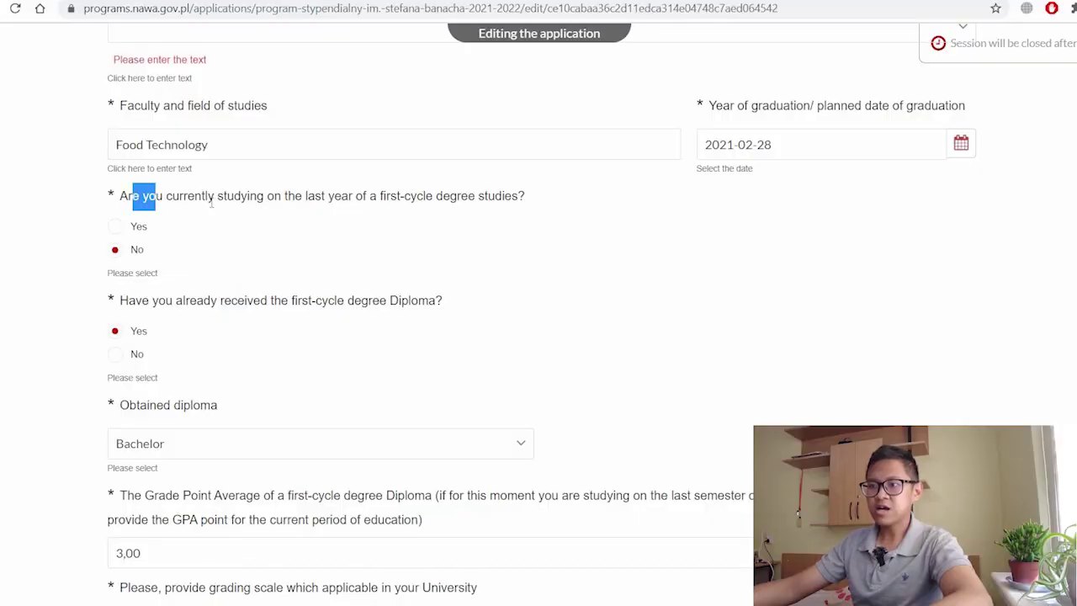
Review the question about currently studying in the last year and the available options for the obtained diploma
drag(211, 202, 361, 200)
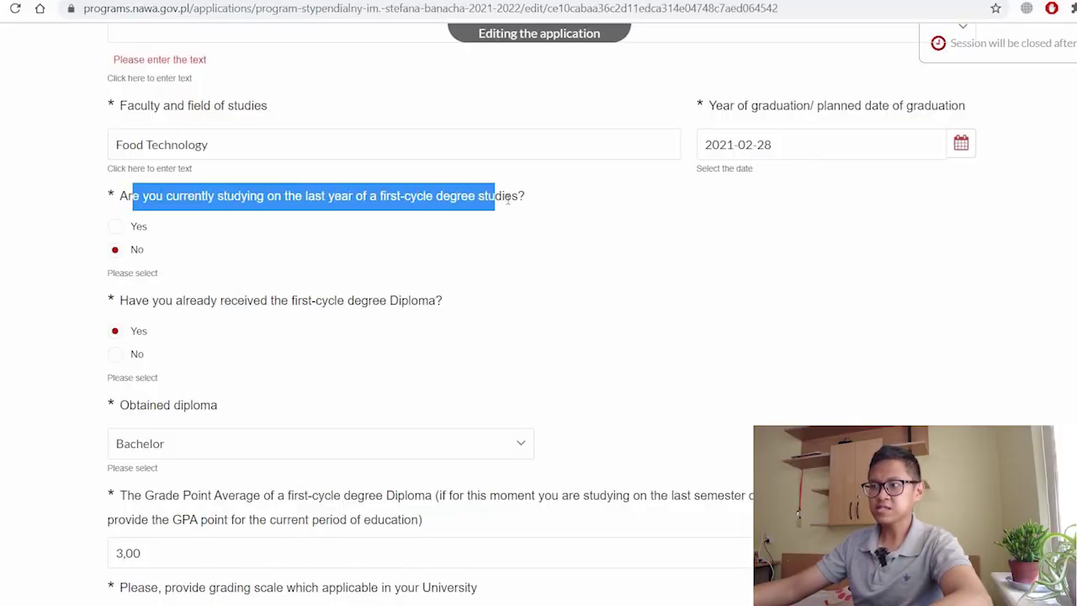
click(308, 229)
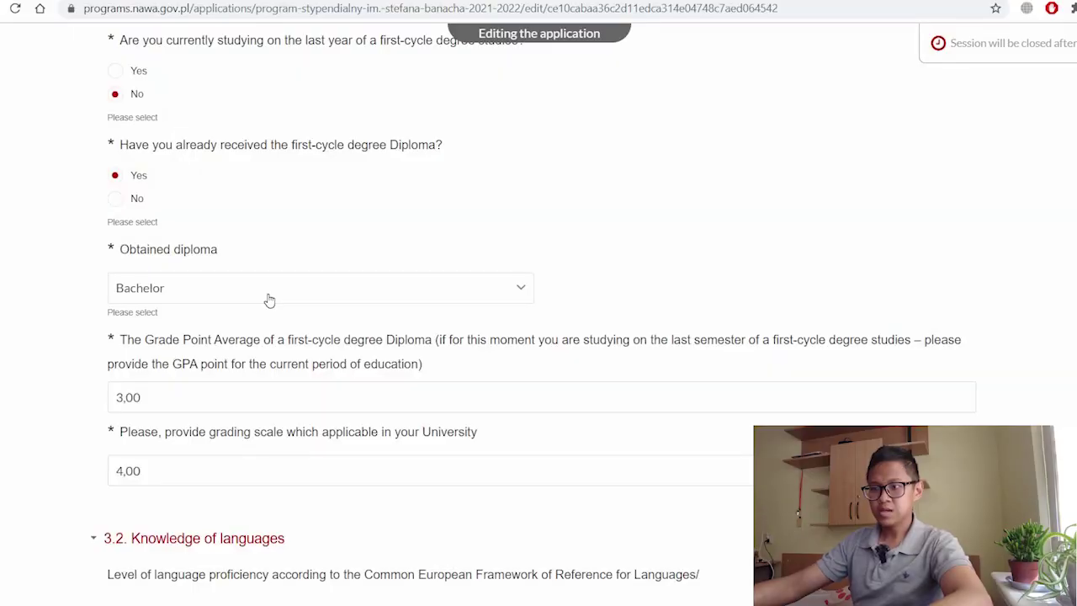
click(270, 300)
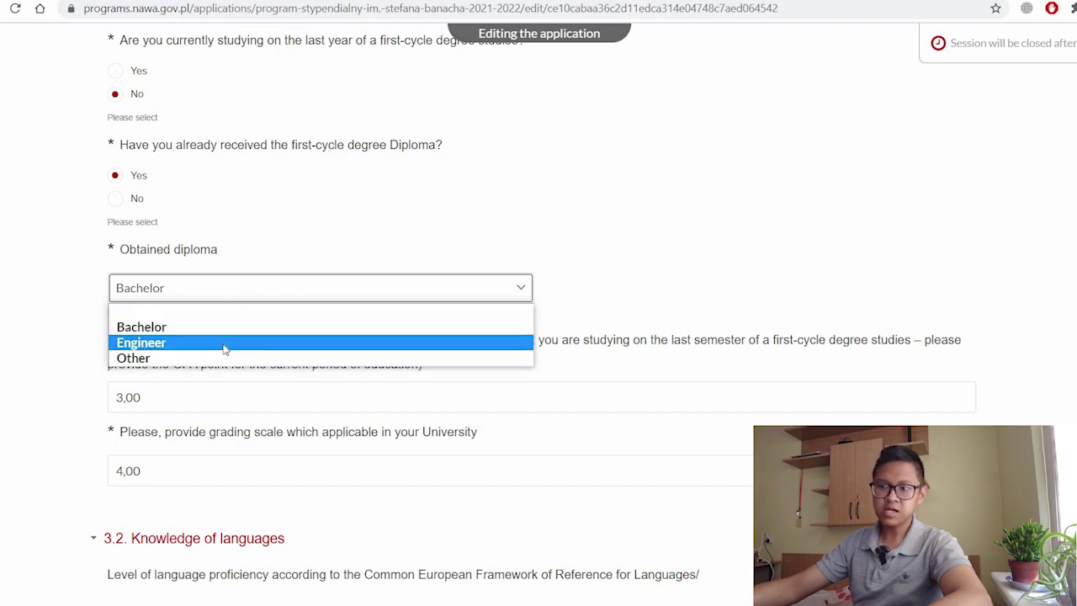
click(709, 201)
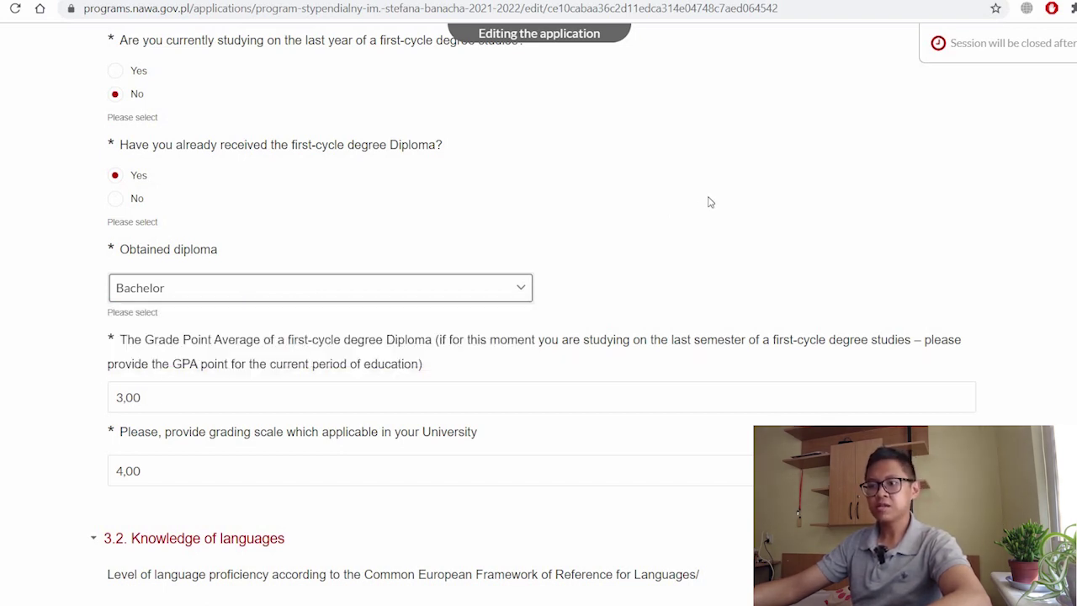
click(682, 217)
Set the Grade Point Average of the first-cycle degree diploma to 3,50
scroll(416, 307, down, 1)
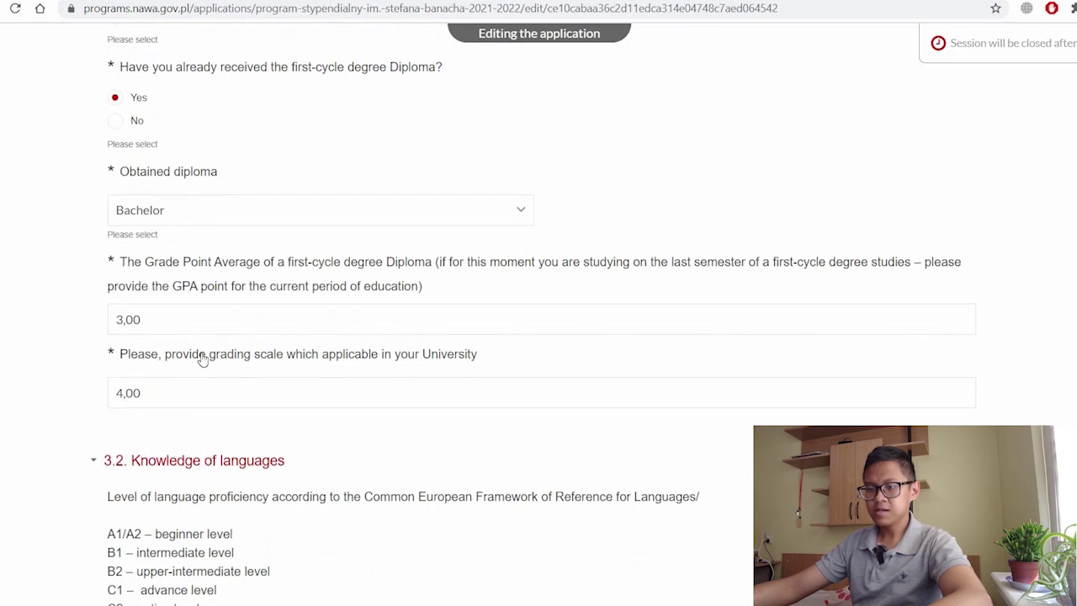
double_click(145, 318)
text(3)
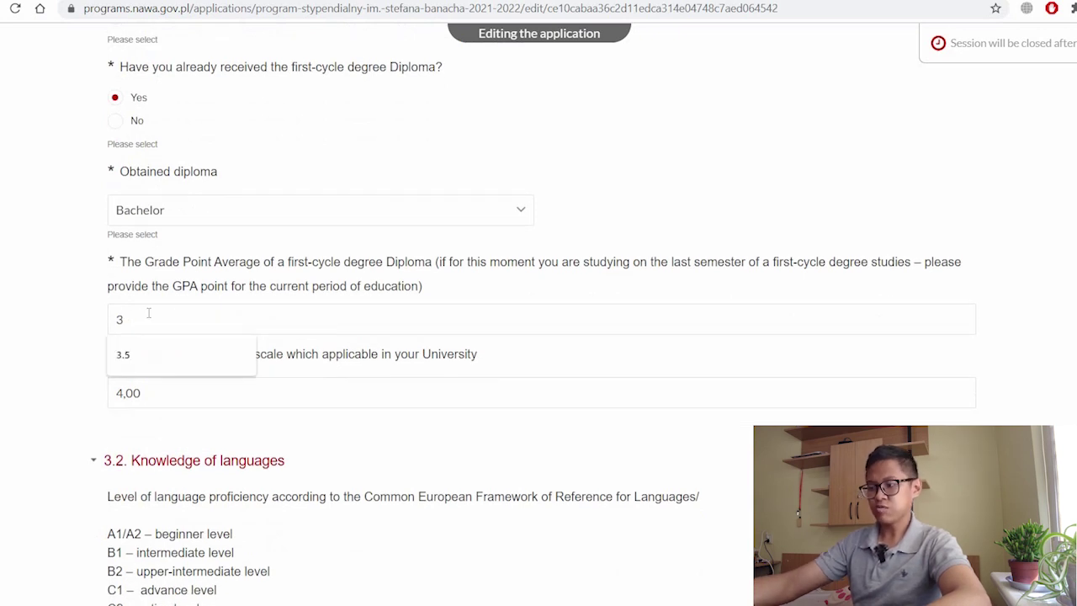
key(BackSpace)
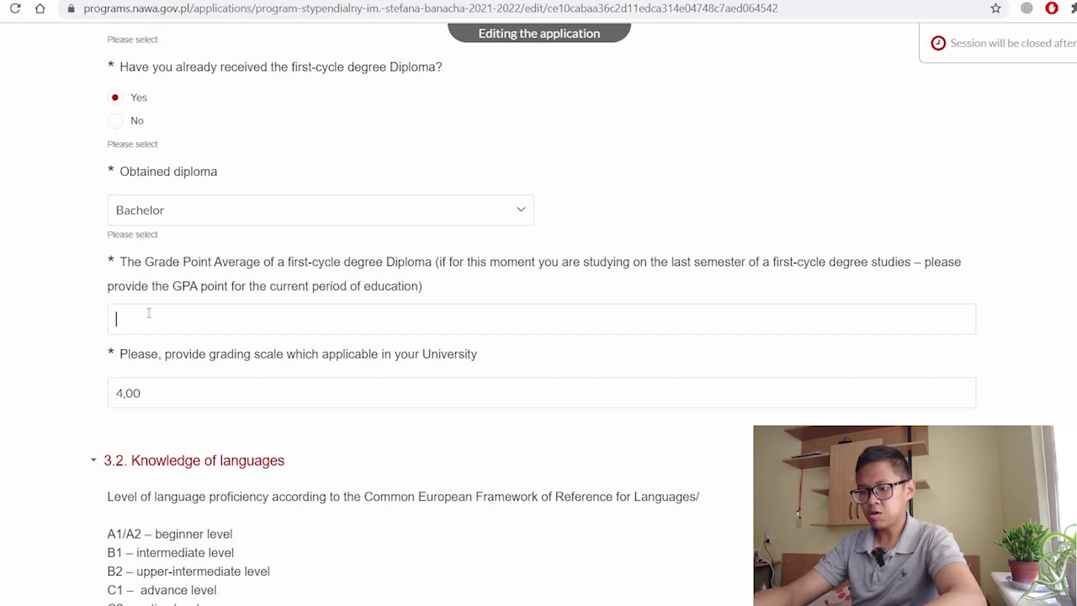
text(3,50)
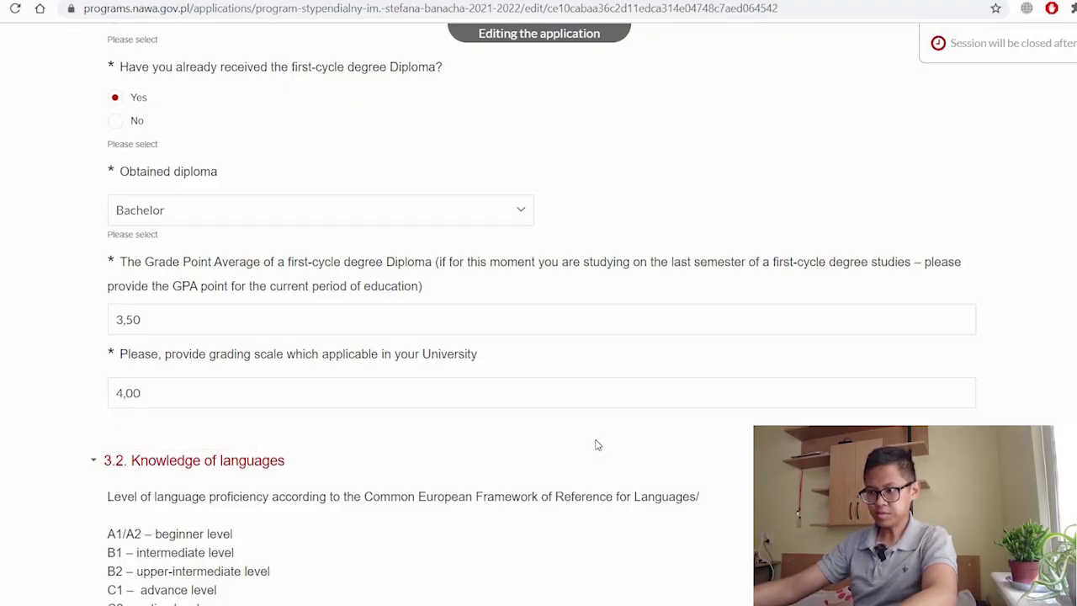
Review the Knowledge of languages section, covering proficiency levels, mother tongue, language of study in Poland and English skills
scroll(597, 444, down, 5)
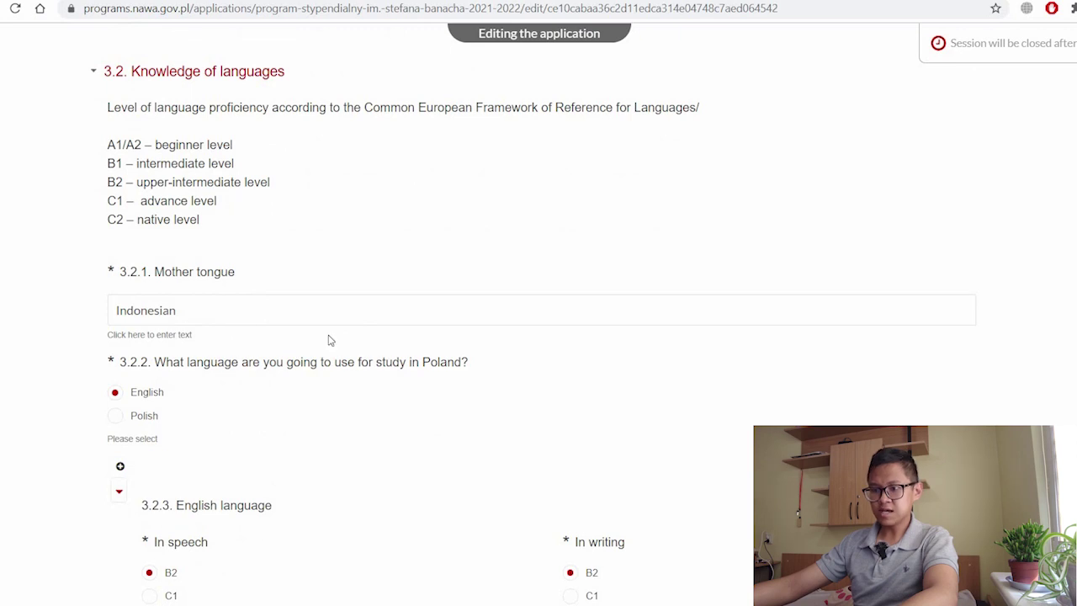
scroll(168, 209, up, 1)
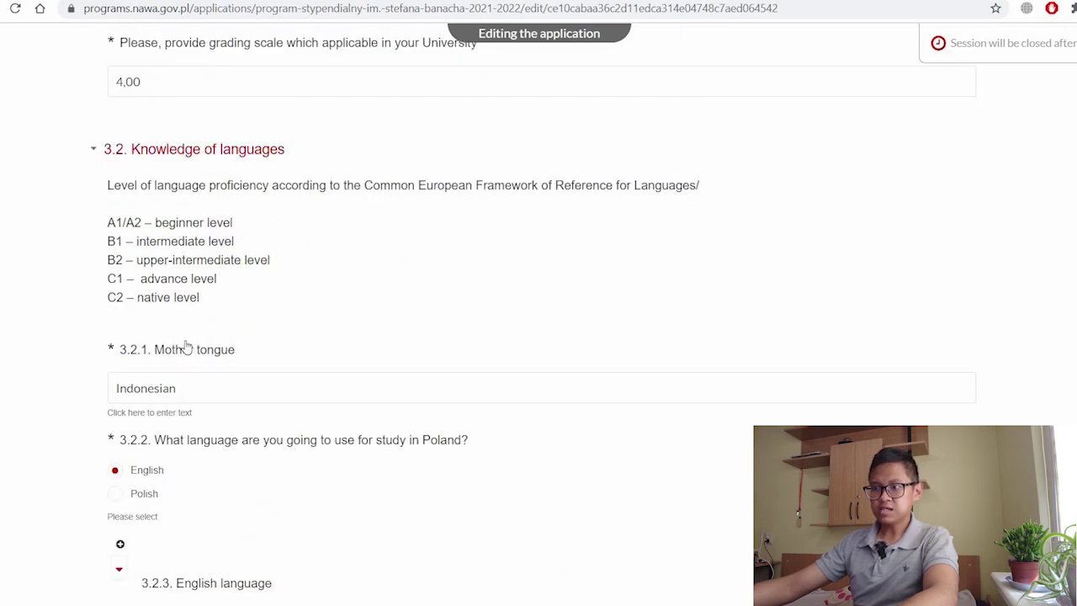
scroll(193, 336, down, 2)
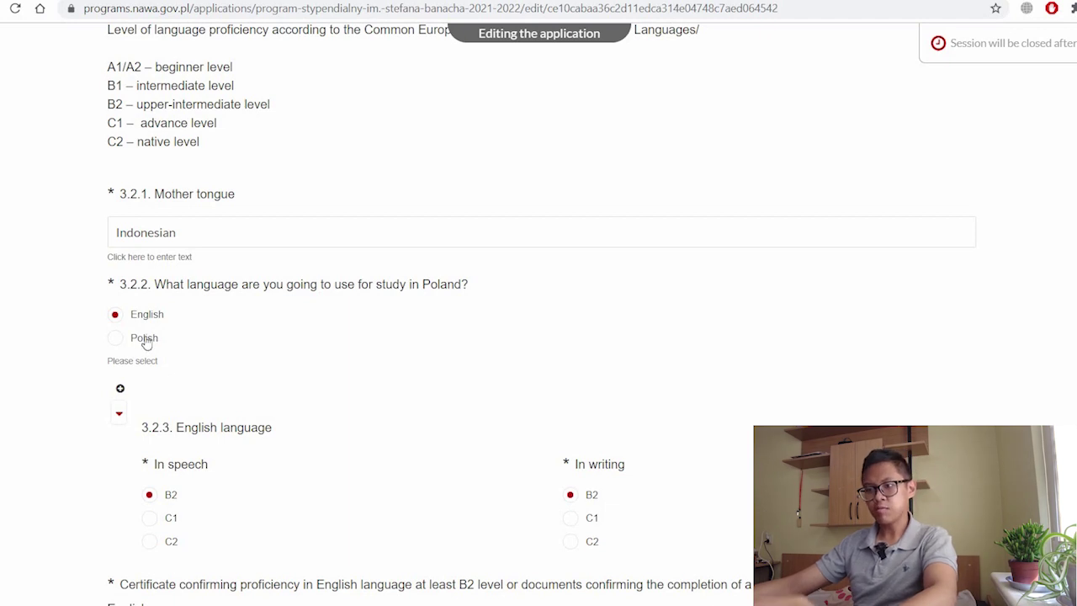
scroll(401, 342, down, 2)
scroll(277, 312, down, 1)
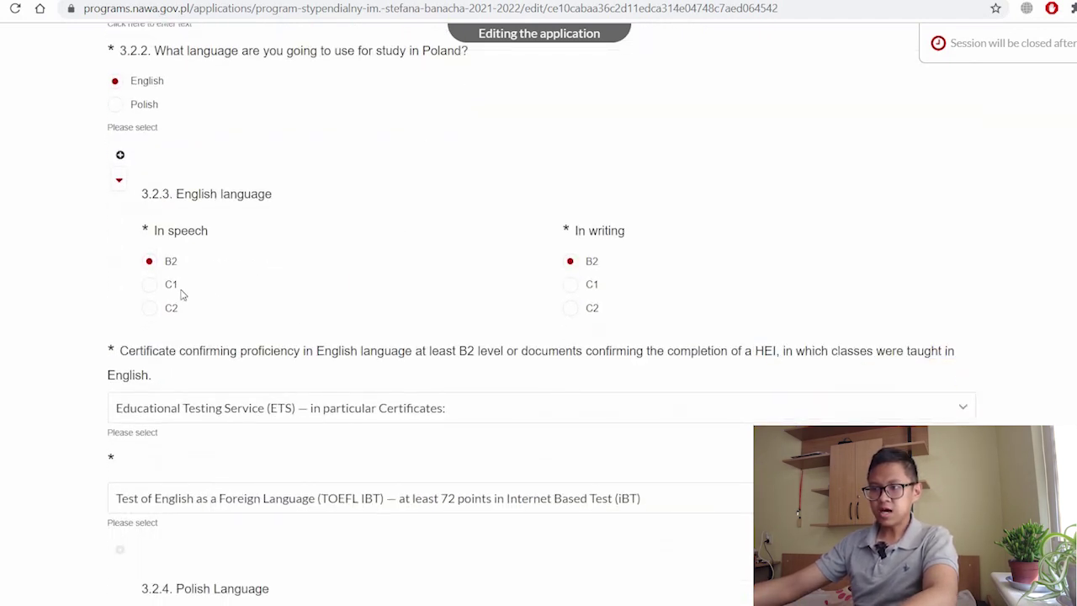
scroll(185, 286, up, 1)
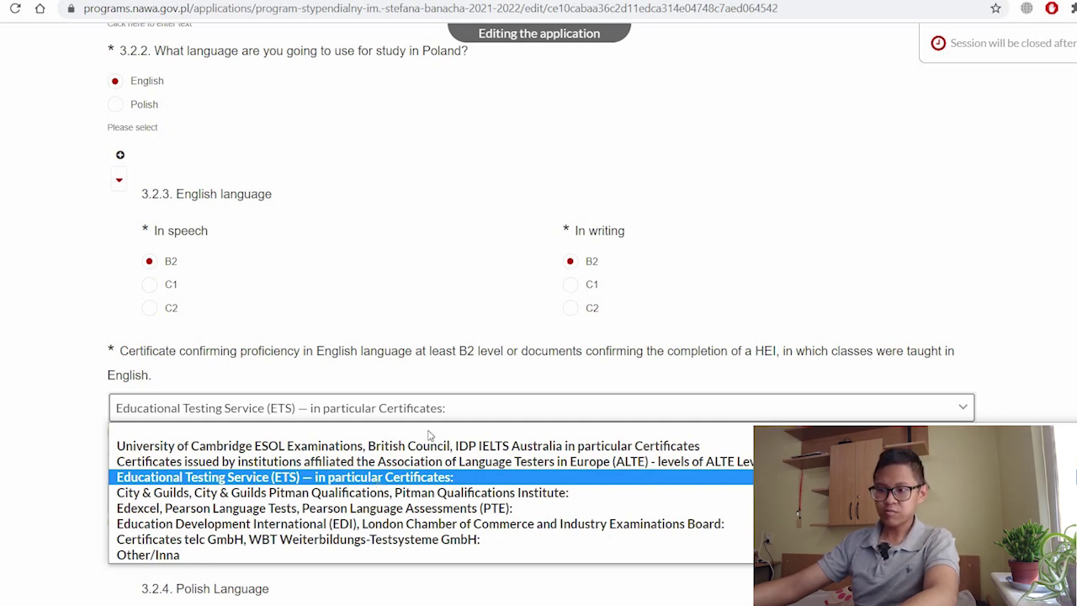
Examine the English certificate issuers and the Educational Testing Service test options, continuing to the Polish language section
click(463, 407)
scroll(548, 340, down, 2)
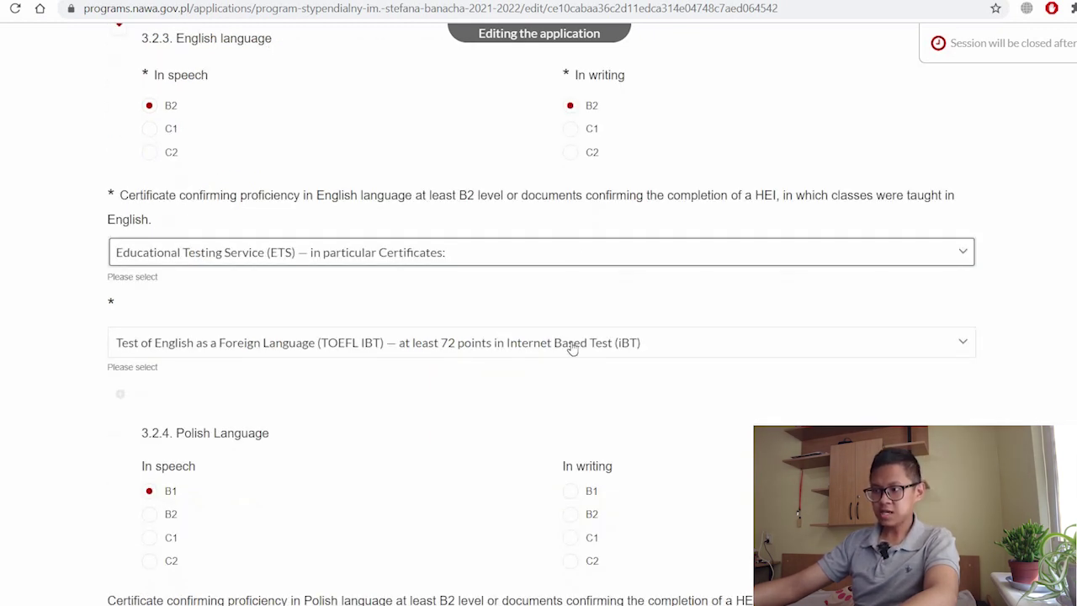
click(571, 347)
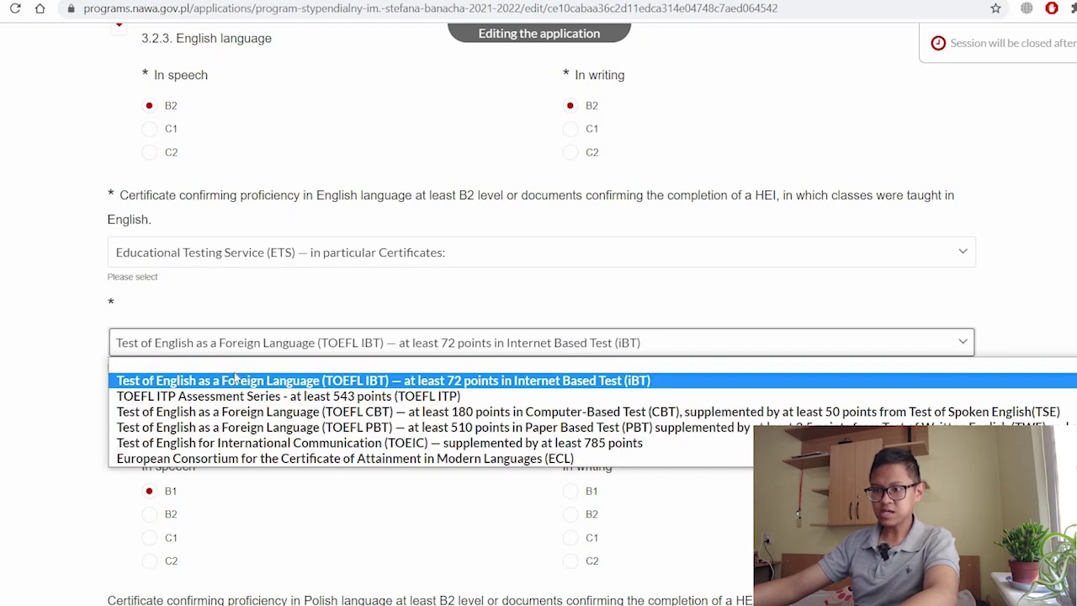
key(Down)
key(Down)
key(Down)
key(Down)
key(Down)
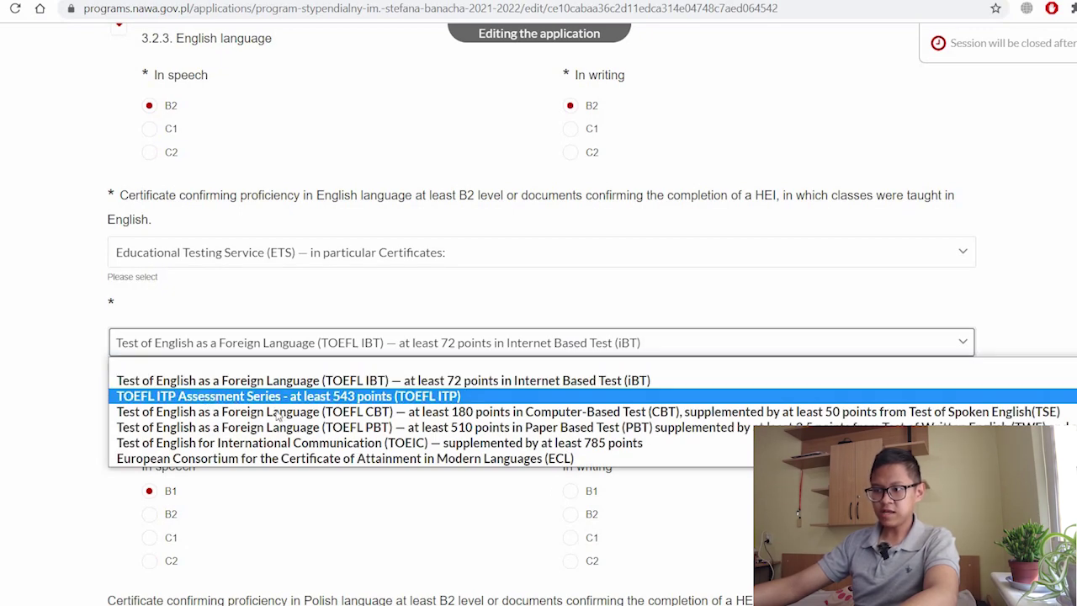
scroll(263, 199, down, 3)
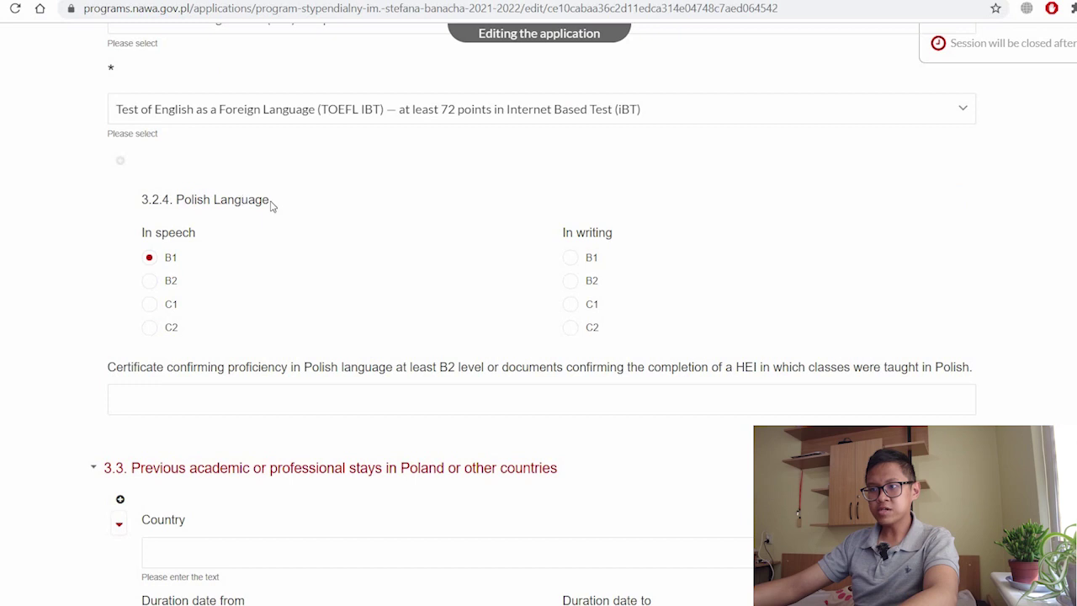